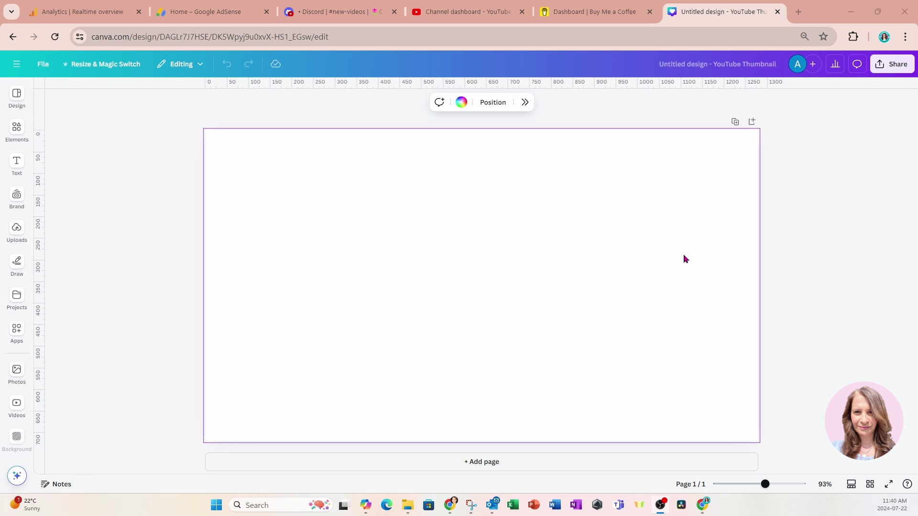
# Add the recently used mountain road video to the blank page and set it as the page background.
pyautogui.click(43, 67)
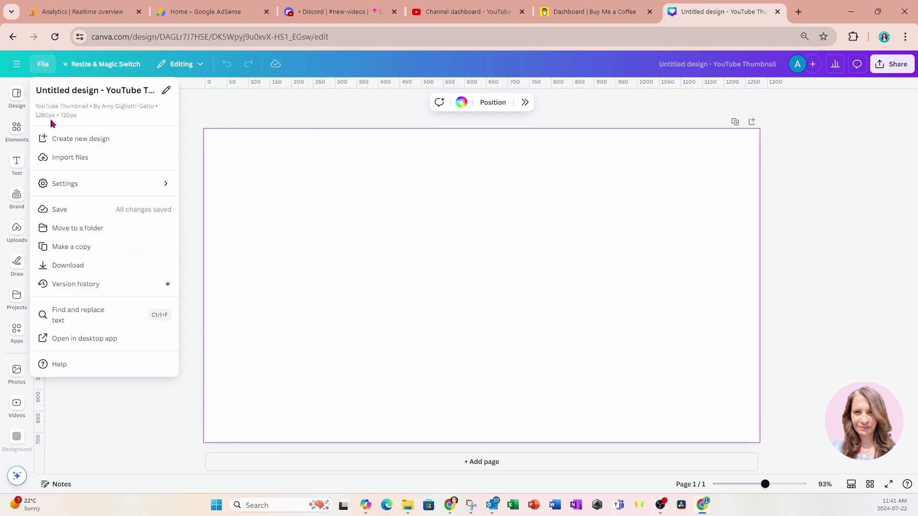
pyautogui.click(228, 174)
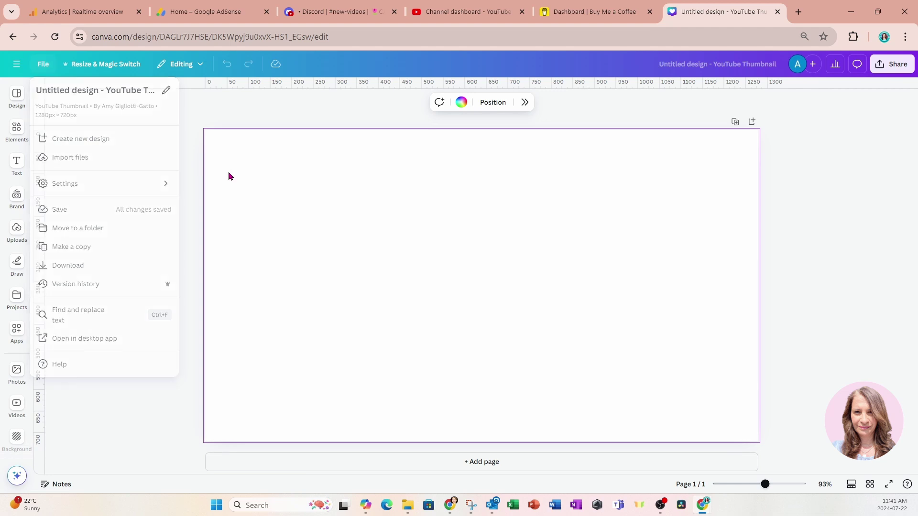
pyautogui.click(17, 139)
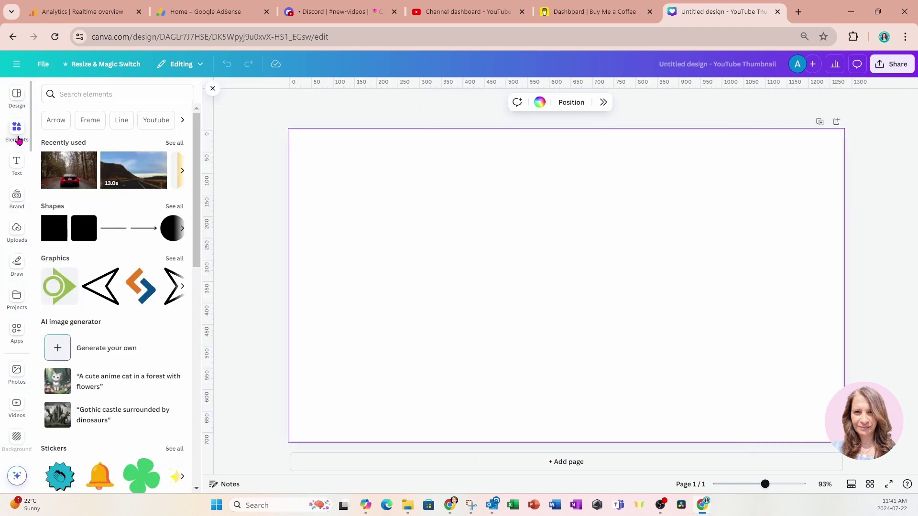
pyautogui.click(135, 173)
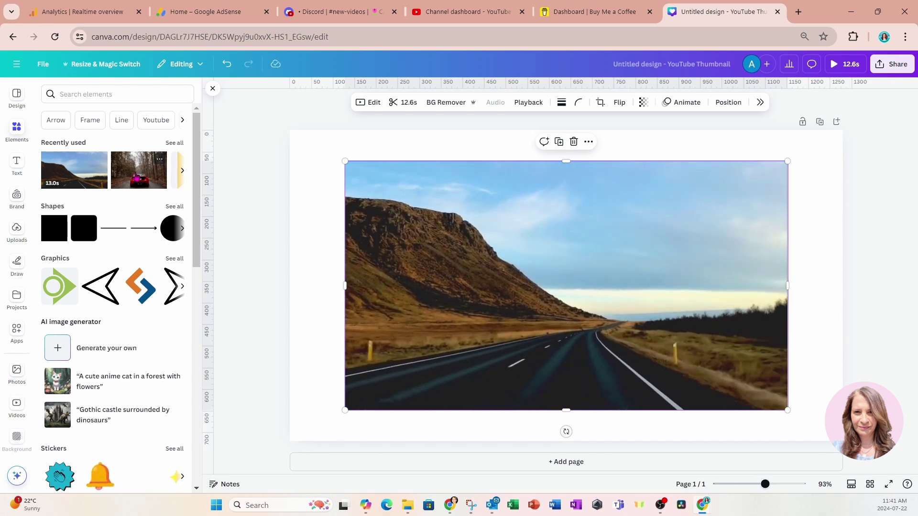
pyautogui.rightClick(467, 291)
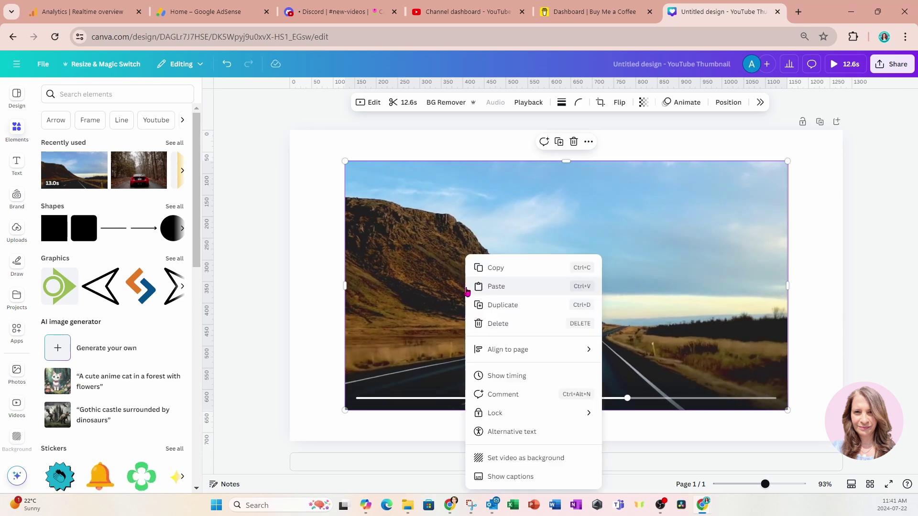
pyautogui.click(518, 460)
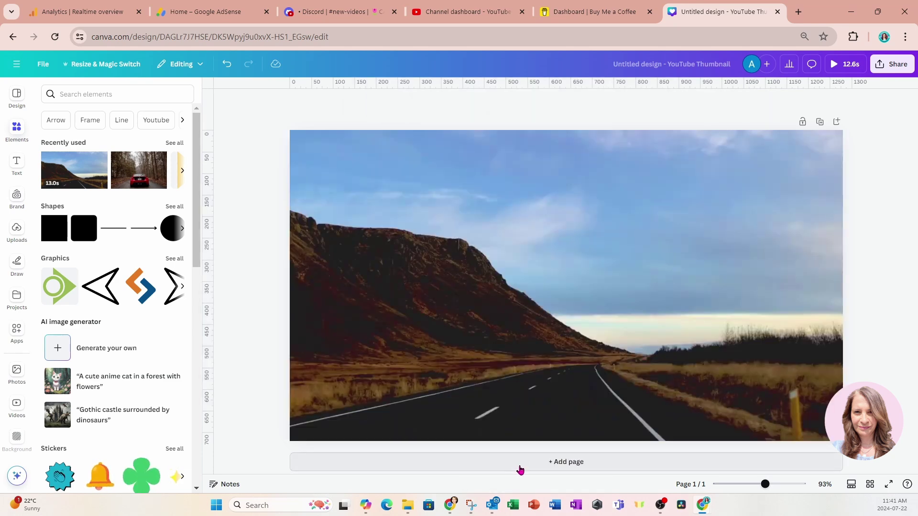
# Enlarge the background video within its crop so it extends past the page's right edge, keeping its lower left corner at the page corner.
pyautogui.click(530, 388)
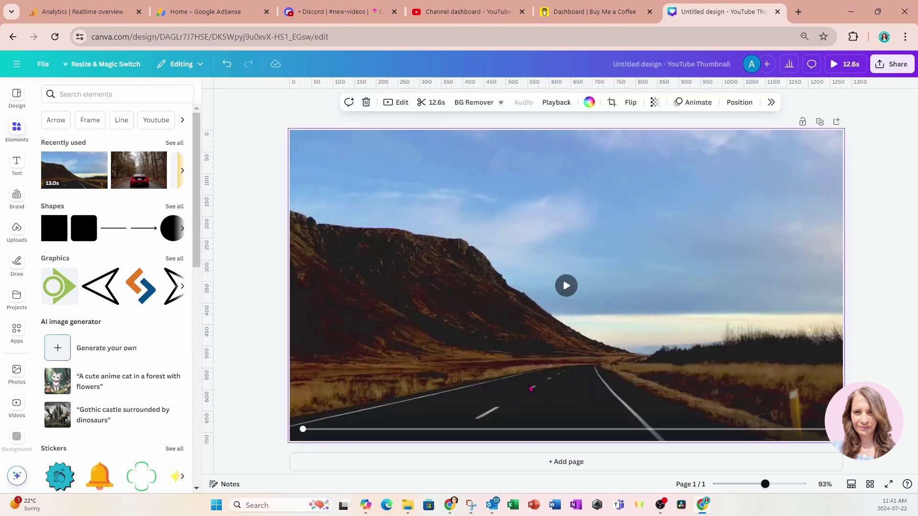
pyautogui.doubleClick(550, 373)
pyautogui.moveTo(765, 484); pyautogui.dragTo(758, 484)
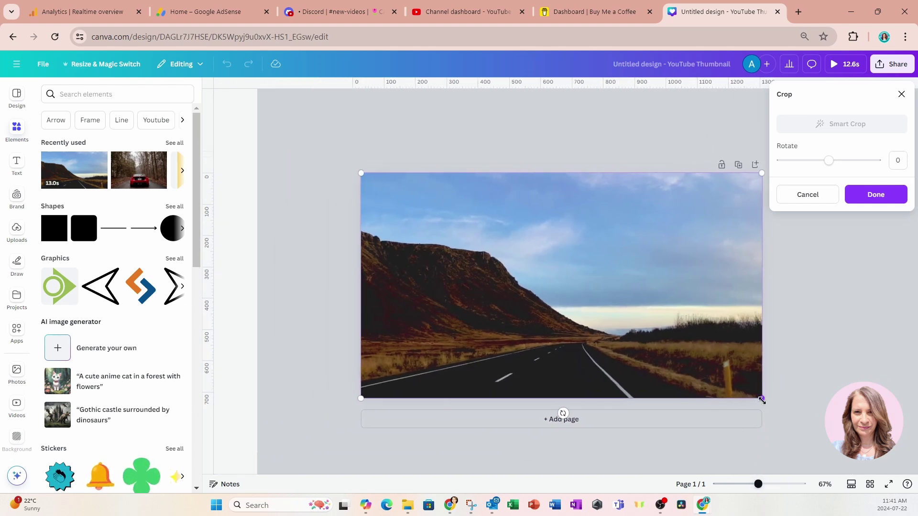
pyautogui.moveTo(761, 400); pyautogui.dragTo(822, 473)
pyautogui.moveTo(728, 375); pyautogui.dragTo(746, 310)
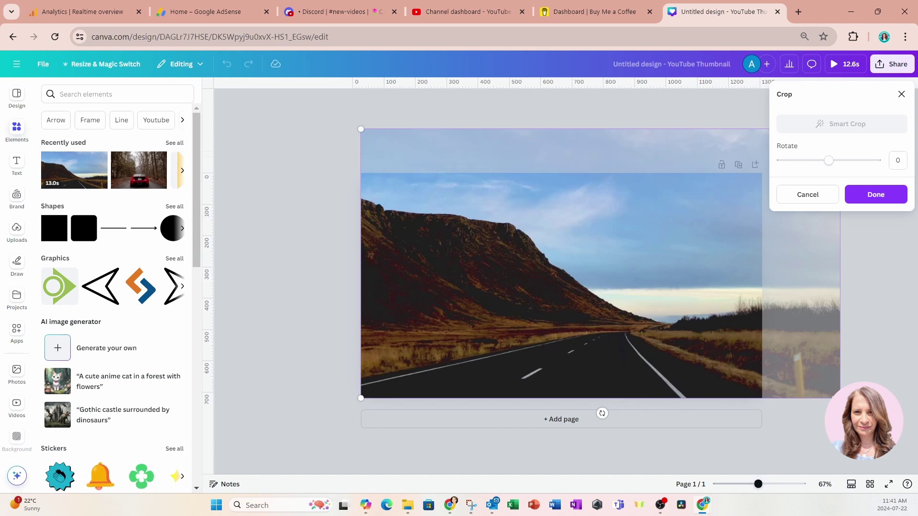
pyautogui.moveTo(840, 398); pyautogui.dragTo(865, 362)
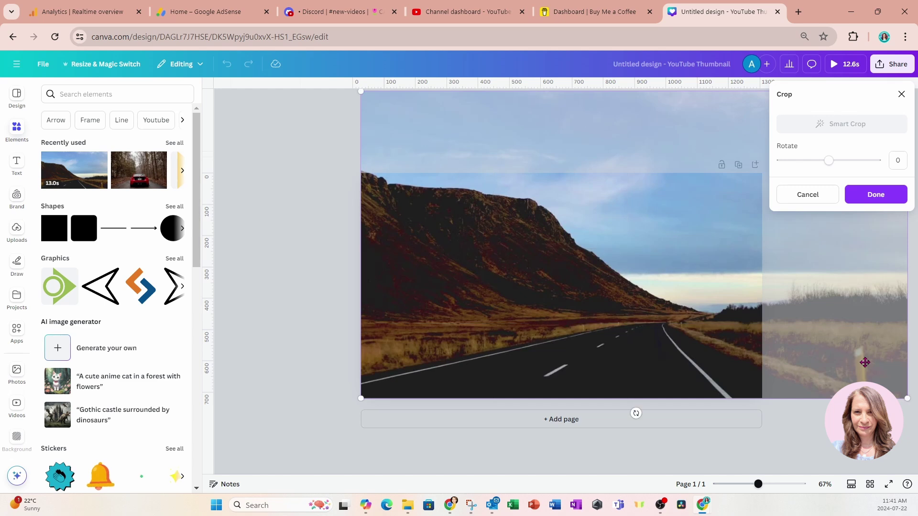
pyautogui.moveTo(903, 403); pyautogui.dragTo(915, 424)
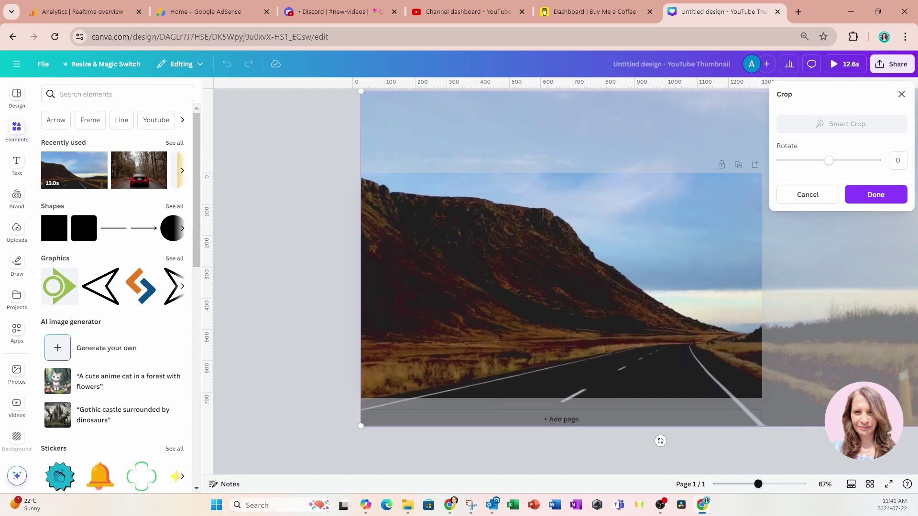
pyautogui.moveTo(865, 396); pyautogui.dragTo(865, 364)
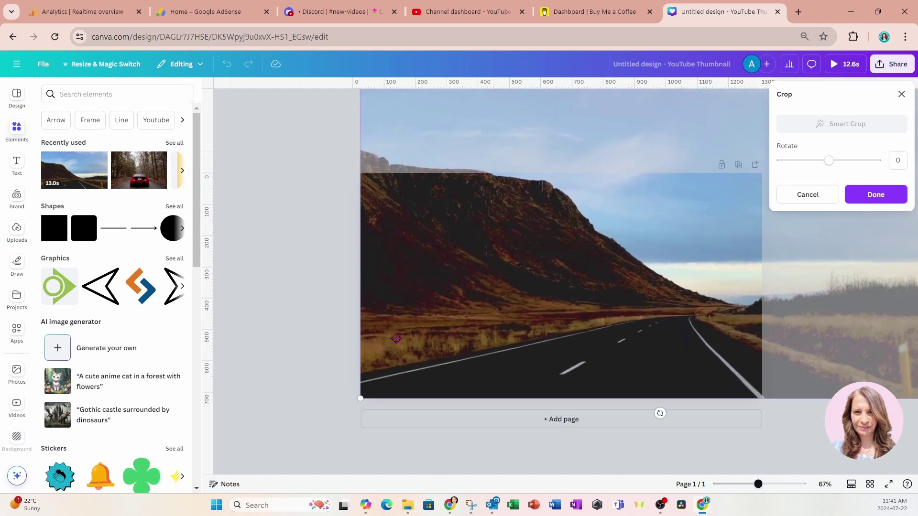
pyautogui.click(306, 289)
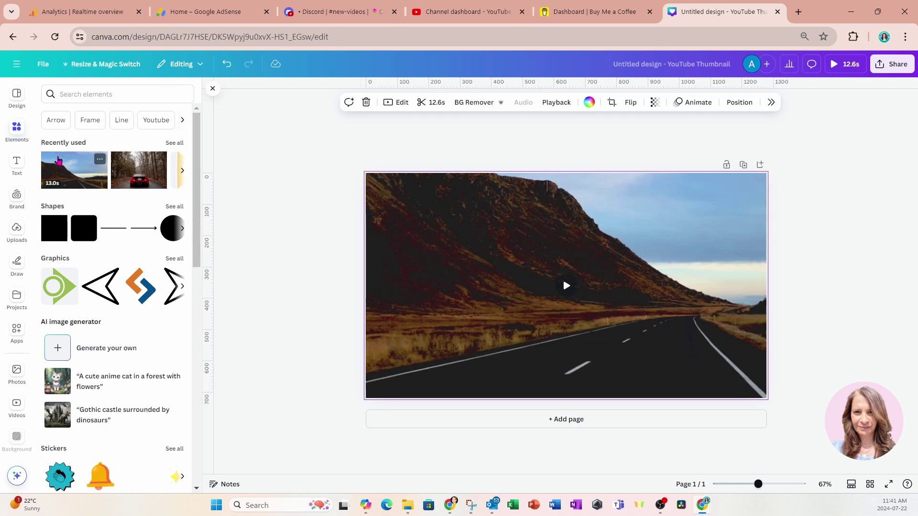
# Add the recently used photo of the red car in the forest and remove its background.
pyautogui.click(133, 179)
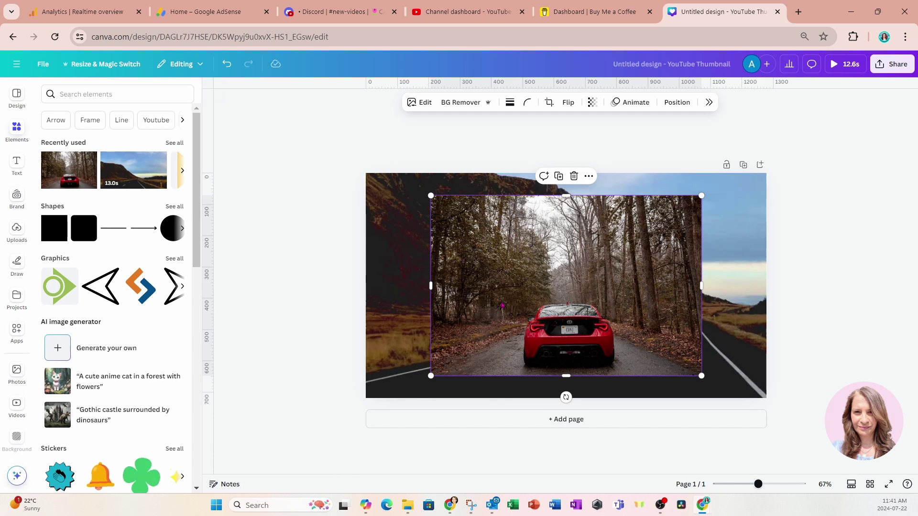
pyautogui.click(454, 104)
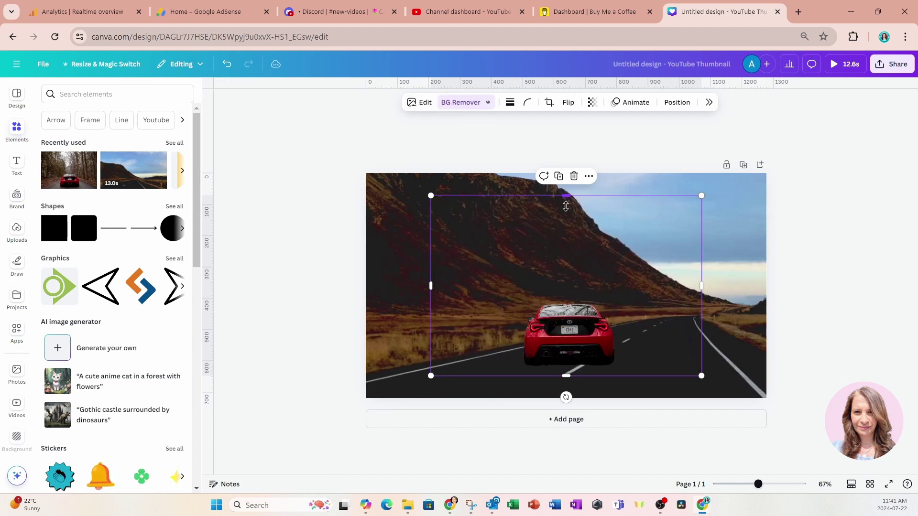
# Crop the empty area above and on both sides of the red car so the frame fits closely around it.
pyautogui.moveTo(567, 197); pyautogui.dragTo(568, 295)
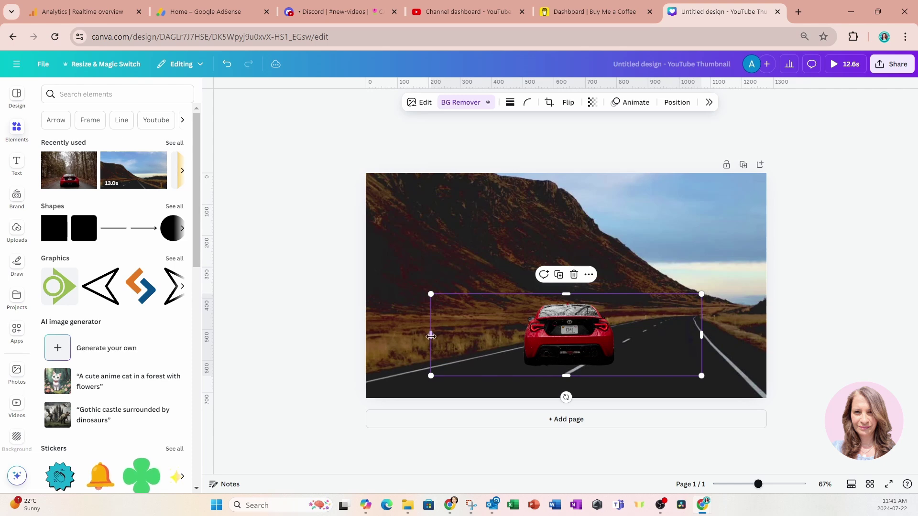
pyautogui.moveTo(431, 336); pyautogui.dragTo(512, 337)
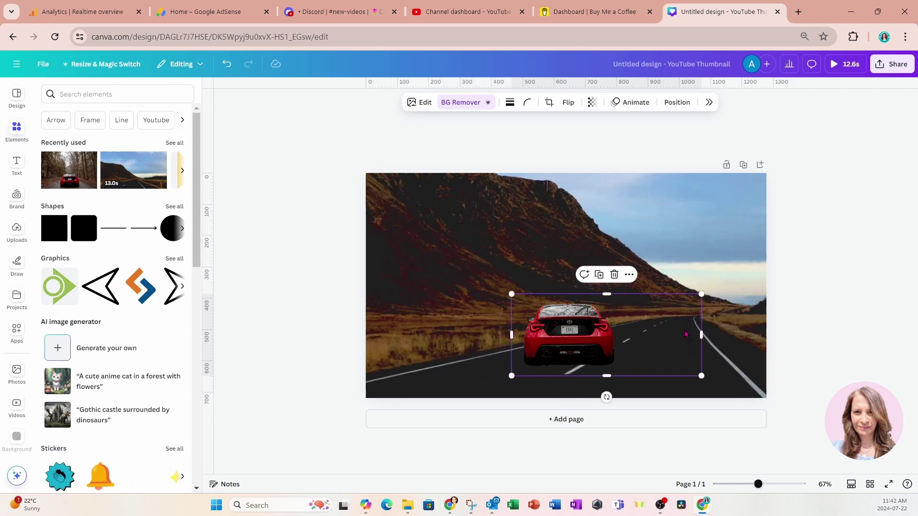
pyautogui.moveTo(700, 335); pyautogui.dragTo(622, 337)
# Move the red car onto the road in the page's lower right area and enlarge it to nearly fill the road's width.
pyautogui.moveTo(546, 336); pyautogui.dragTo(633, 351)
pyautogui.moveTo(658, 394); pyautogui.dragTo(657, 388)
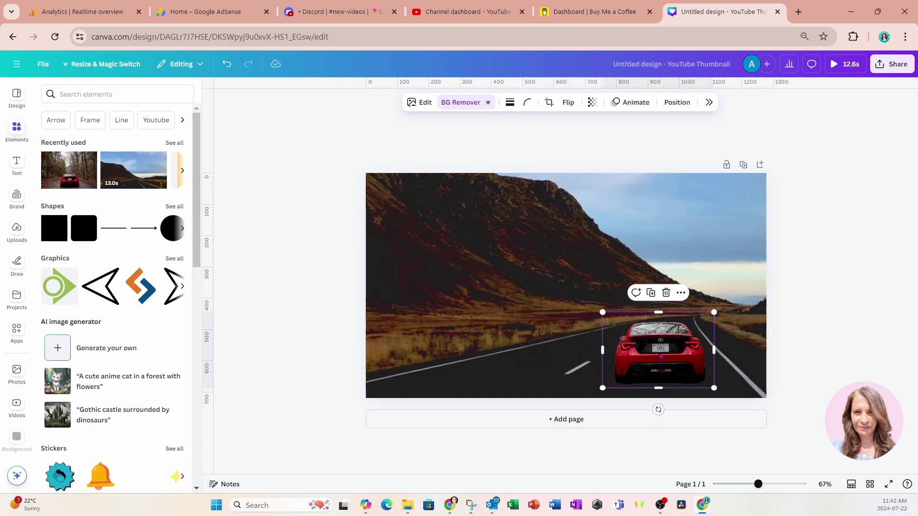
pyautogui.moveTo(661, 356); pyautogui.dragTo(661, 362)
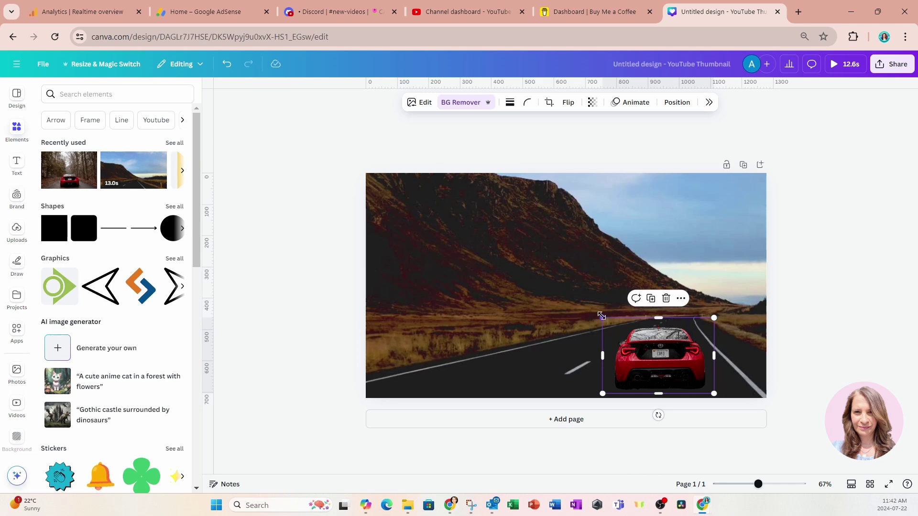
pyautogui.moveTo(602, 318); pyautogui.dragTo(573, 298)
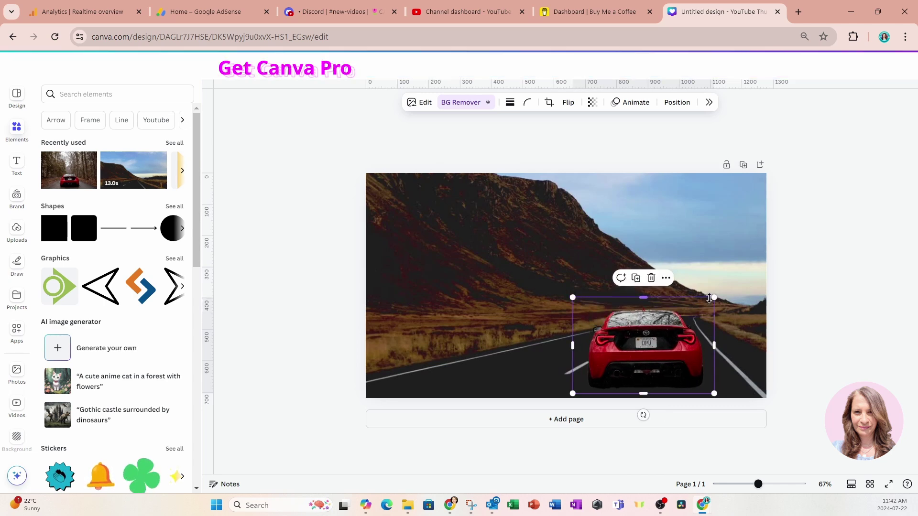
pyautogui.moveTo(716, 292); pyautogui.dragTo(742, 268)
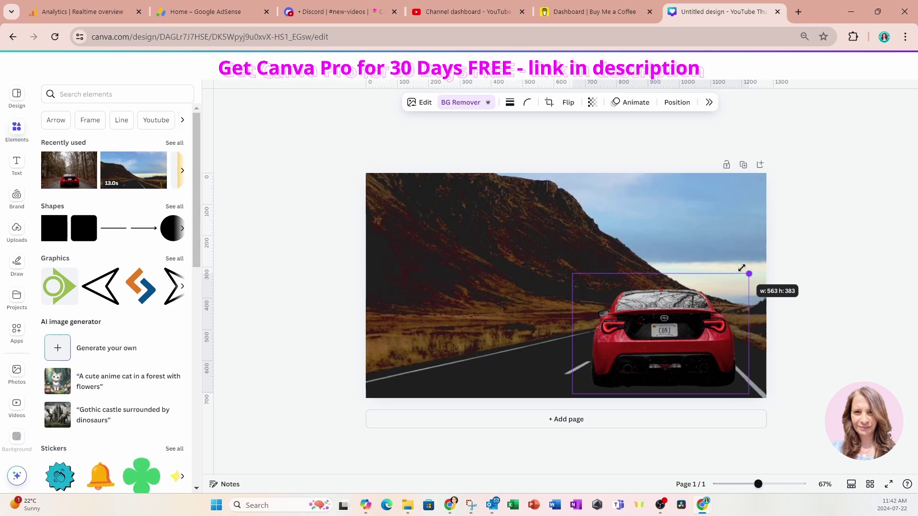
pyautogui.moveTo(741, 268); pyautogui.dragTo(742, 269)
pyautogui.moveTo(572, 273); pyautogui.dragTo(557, 264)
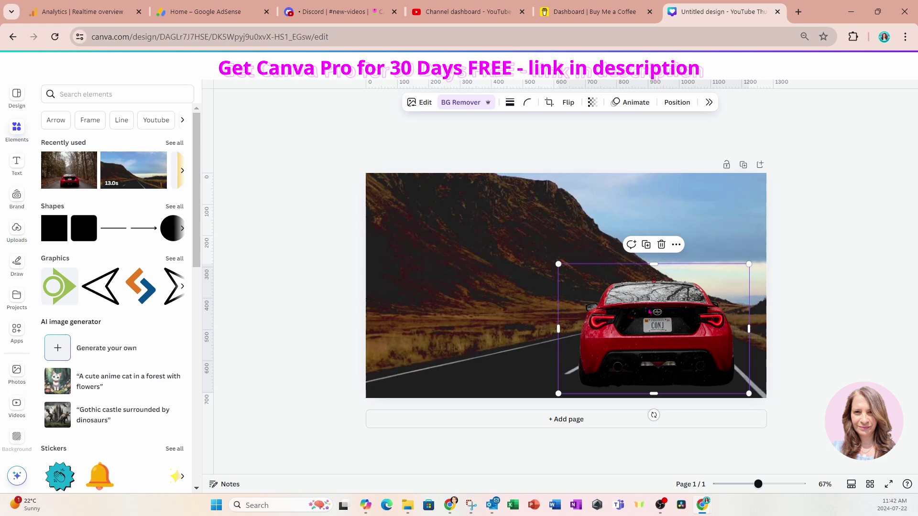
# Create a custom motion animation for the red car by moving it on the road.
pyautogui.click(631, 102)
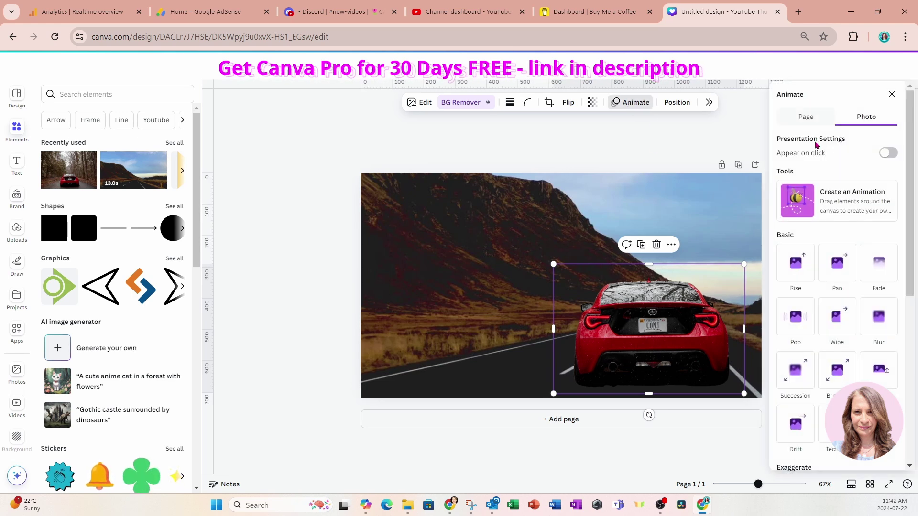
pyautogui.click(846, 202)
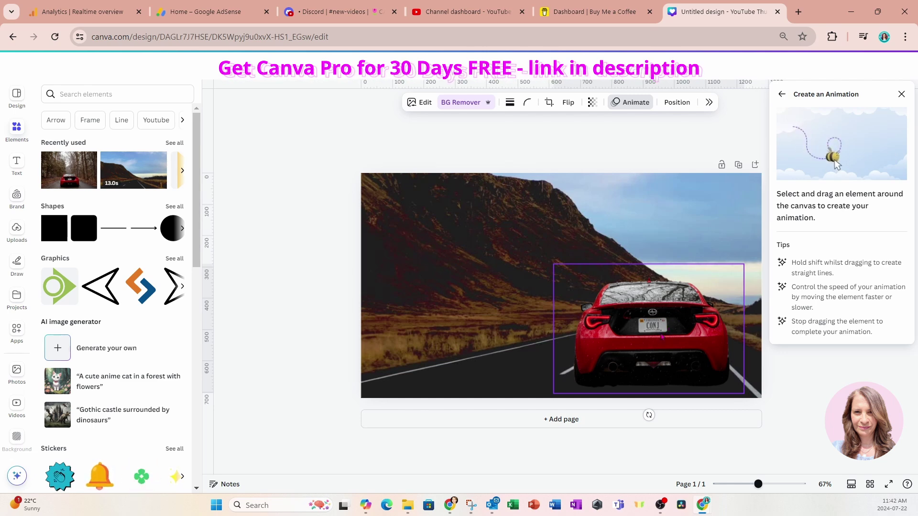
pyautogui.moveTo(662, 337); pyautogui.dragTo(662, 345)
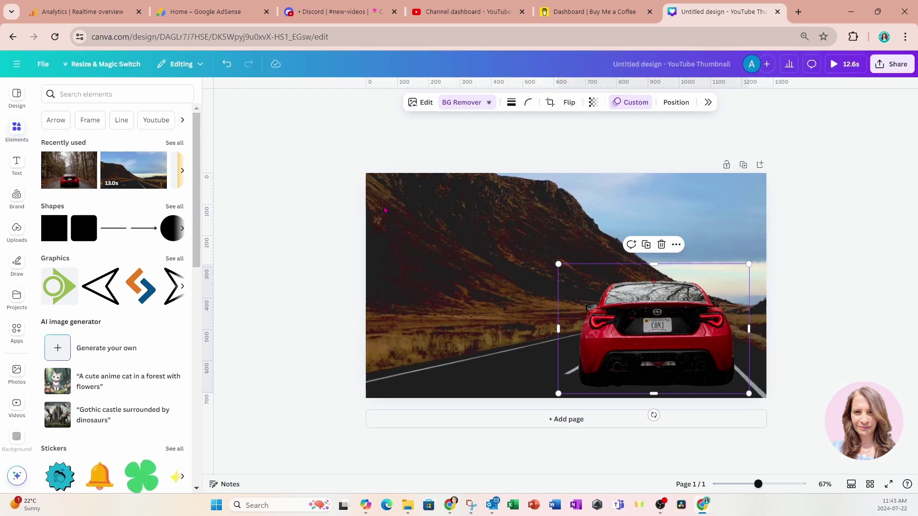
# Add a text box and place it over the mountain in the page's upper left area.
pyautogui.click(19, 168)
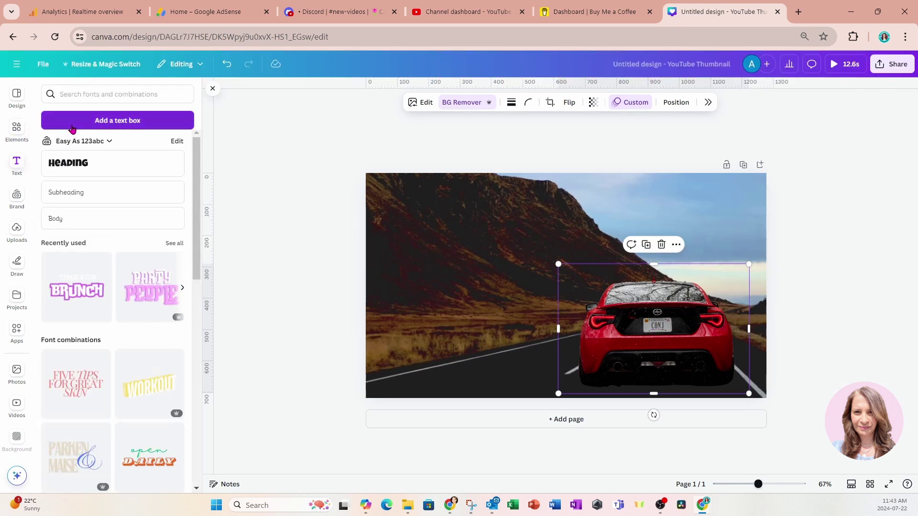
pyautogui.click(117, 120)
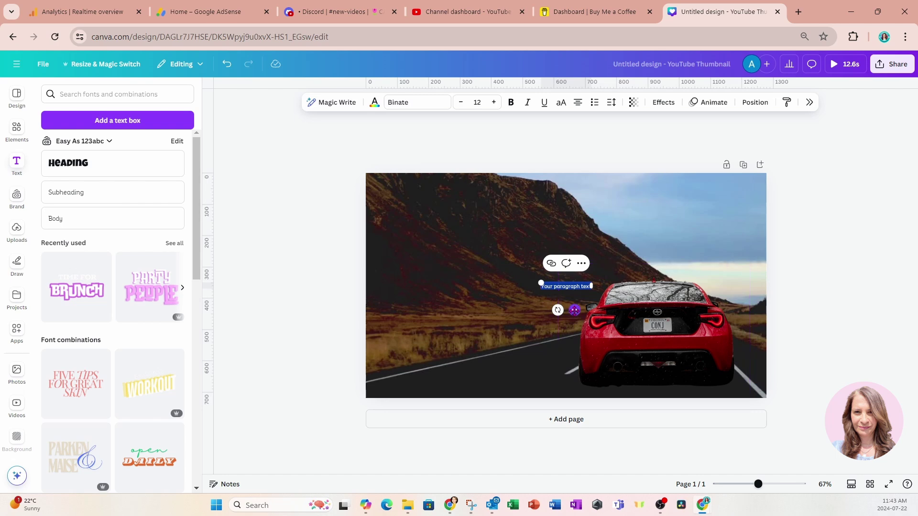
pyautogui.moveTo(574, 310); pyautogui.dragTo(438, 229)
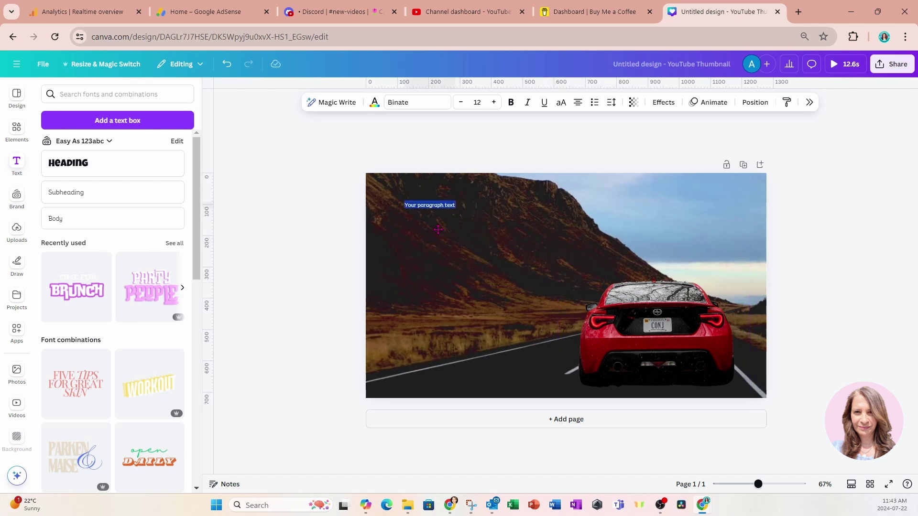
# Set the text box's font to League Spartan and replace the placeholder text with RED.
pyautogui.click(407, 105)
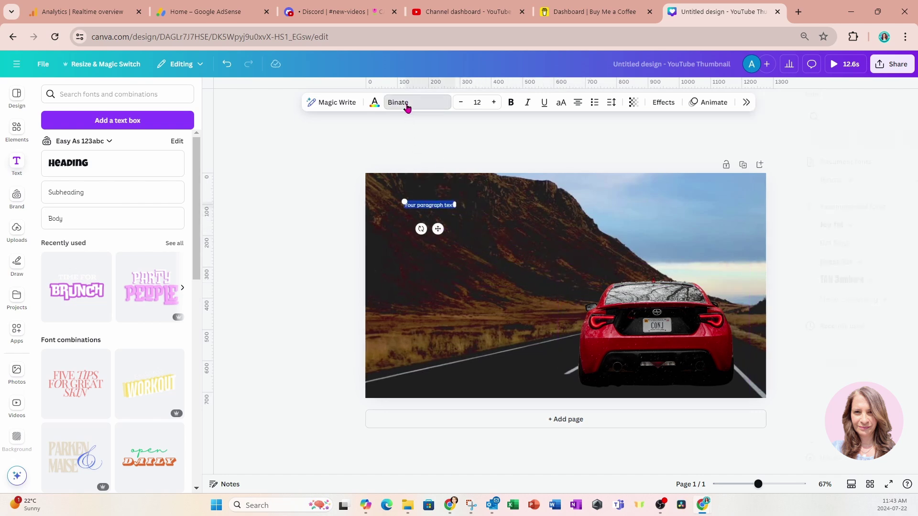
pyautogui.click(817, 344)
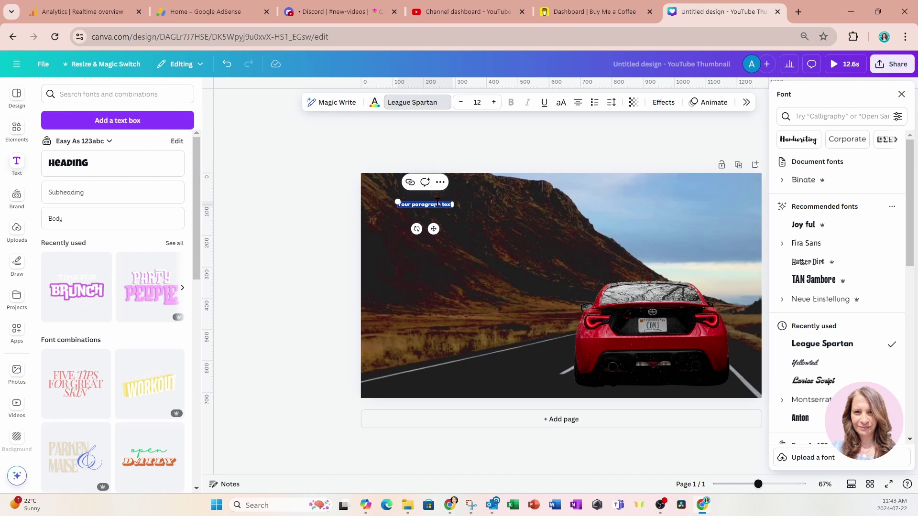
pyautogui.write('Ted')
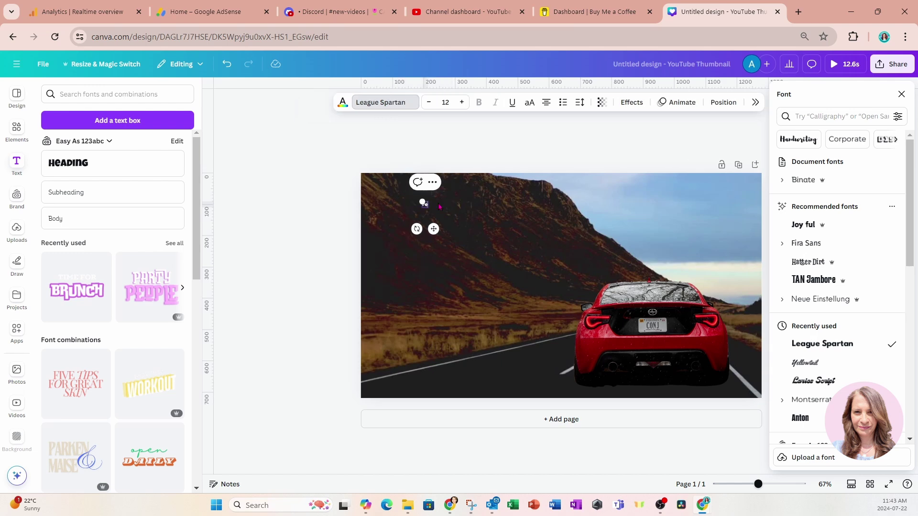
pyautogui.press('BackSpace')
pyautogui.press('BackSpace')
pyautogui.press('BackSpace')
pyautogui.write('RED')
# Enlarge the RED text over the mountain to a font size of about 146.
pyautogui.click(446, 102)
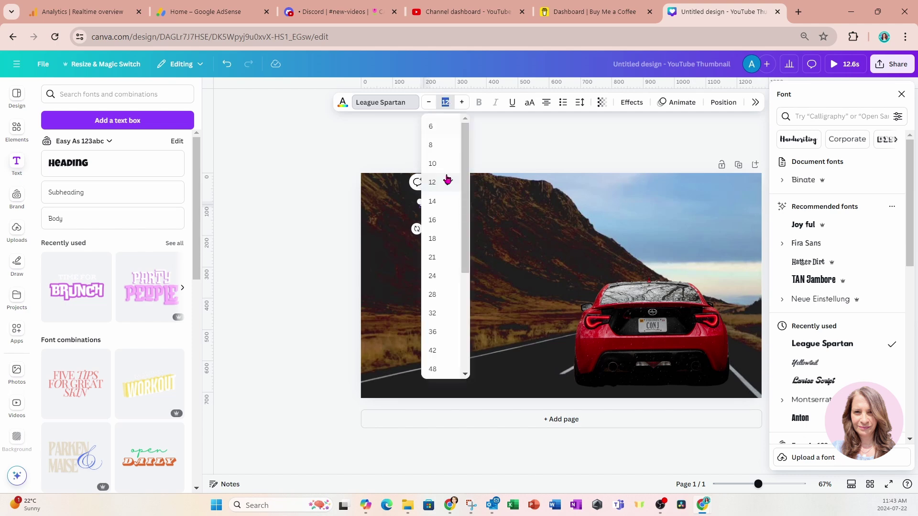
pyautogui.click(433, 352)
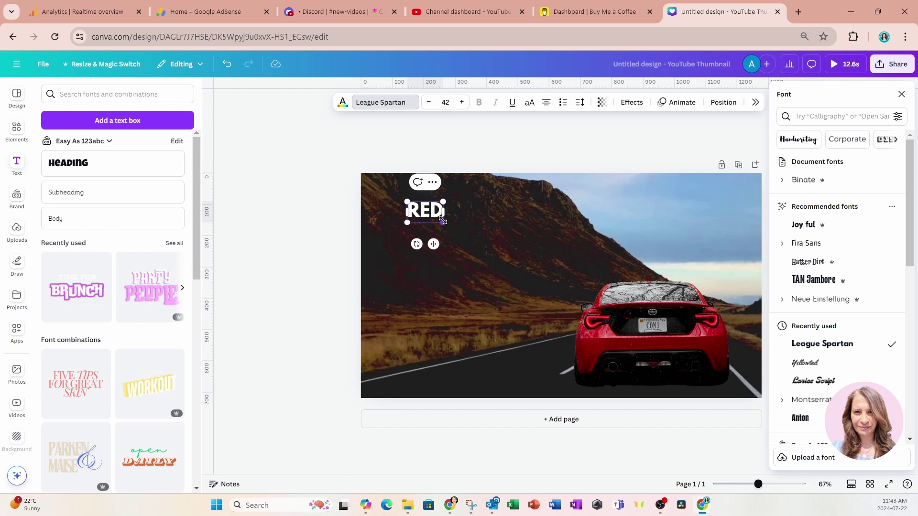
pyautogui.moveTo(442, 221); pyautogui.dragTo(531, 274)
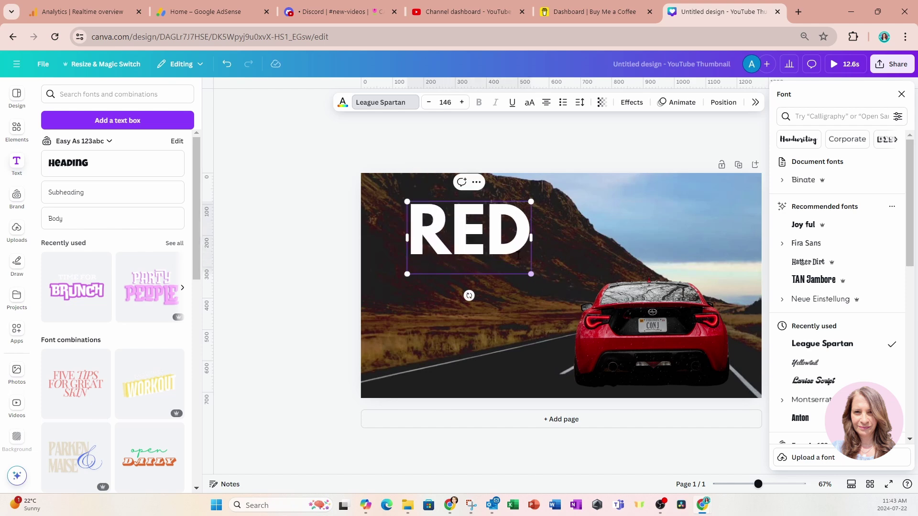
pyautogui.click(434, 238)
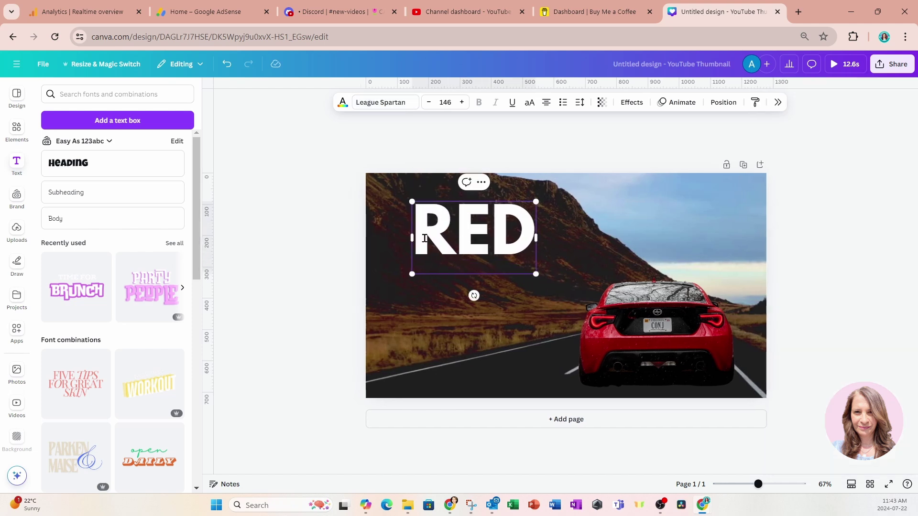
# Move the RED text slightly closer to the page's upper left corner and give it a black Shadow effect.
pyautogui.click(320, 244)
pyautogui.moveTo(443, 250); pyautogui.dragTo(423, 247)
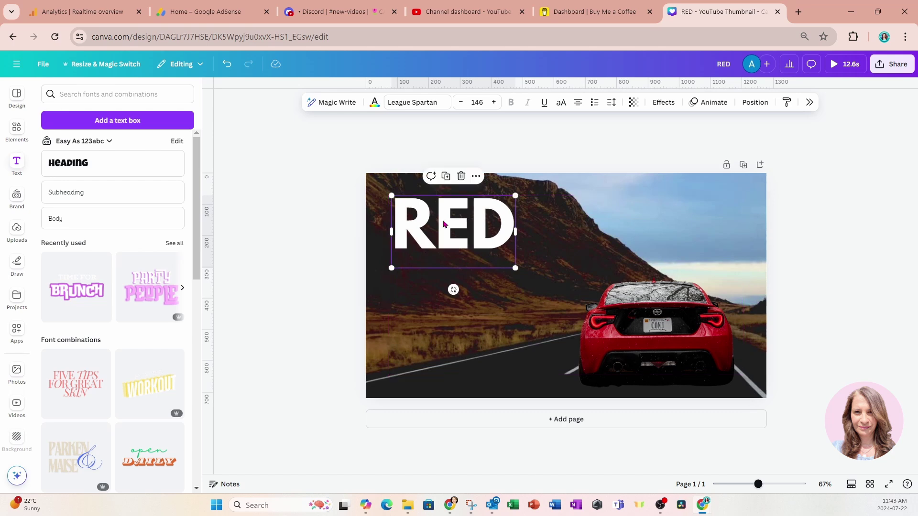
pyautogui.click(663, 103)
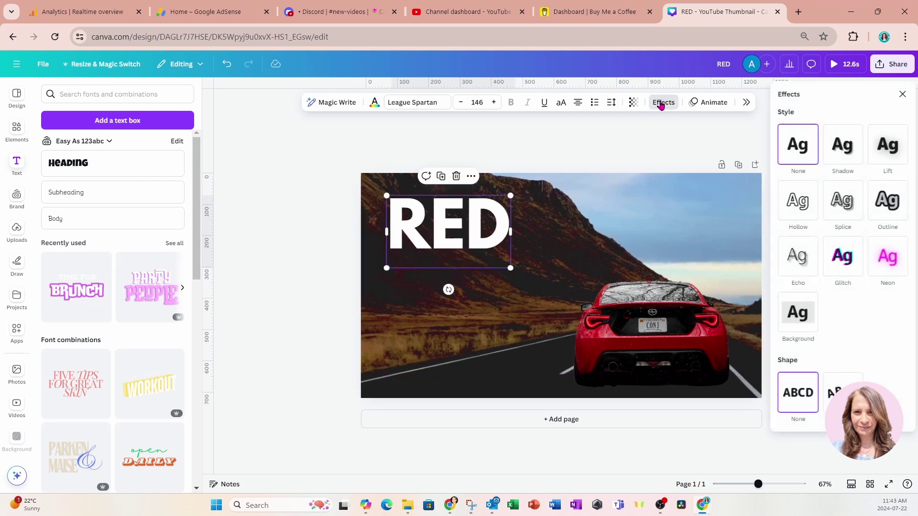
pyautogui.click(838, 145)
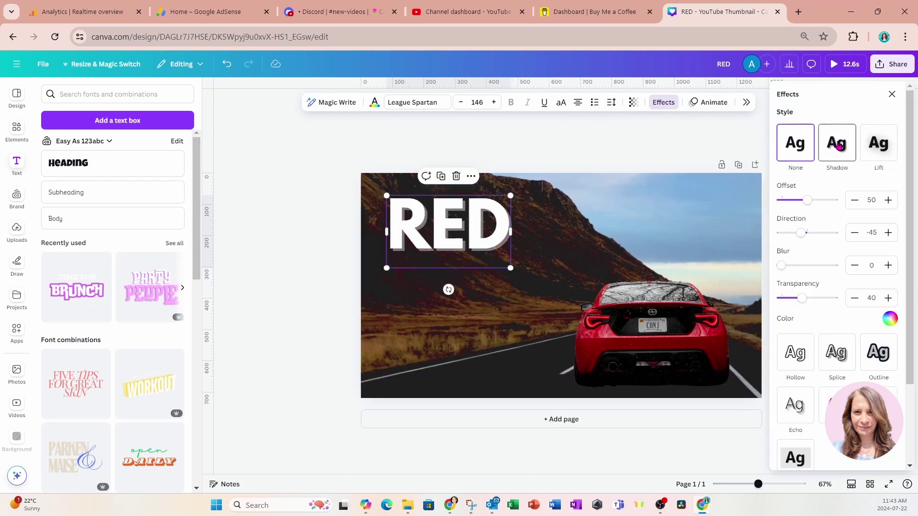
pyautogui.click(888, 319)
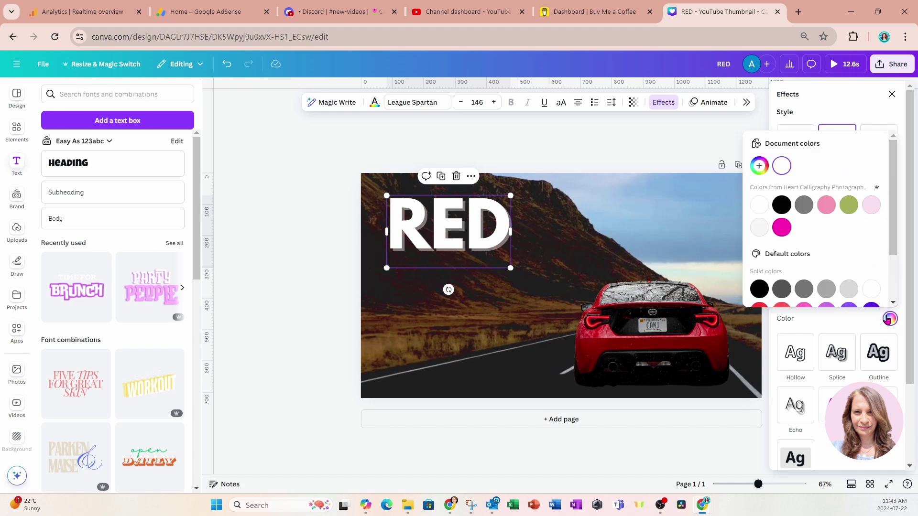
pyautogui.click(782, 205)
pyautogui.click(809, 323)
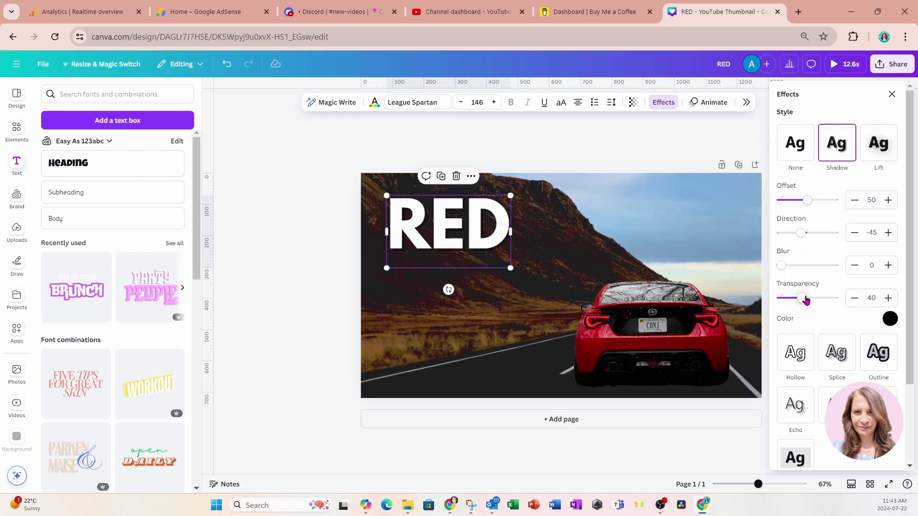
# Set the RED text's shadow transparency to 100 and its offset to 12.
pyautogui.moveTo(806, 300); pyautogui.dragTo(836, 300)
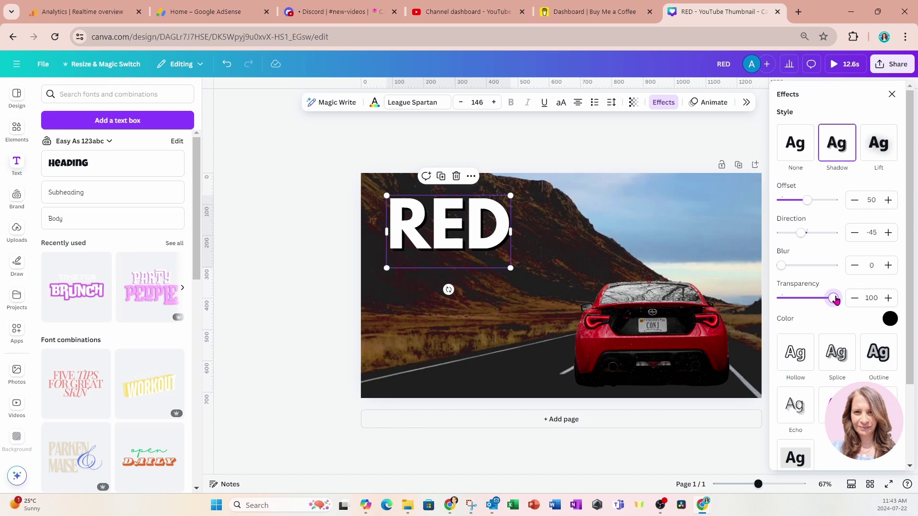
pyautogui.moveTo(812, 205); pyautogui.dragTo(788, 205)
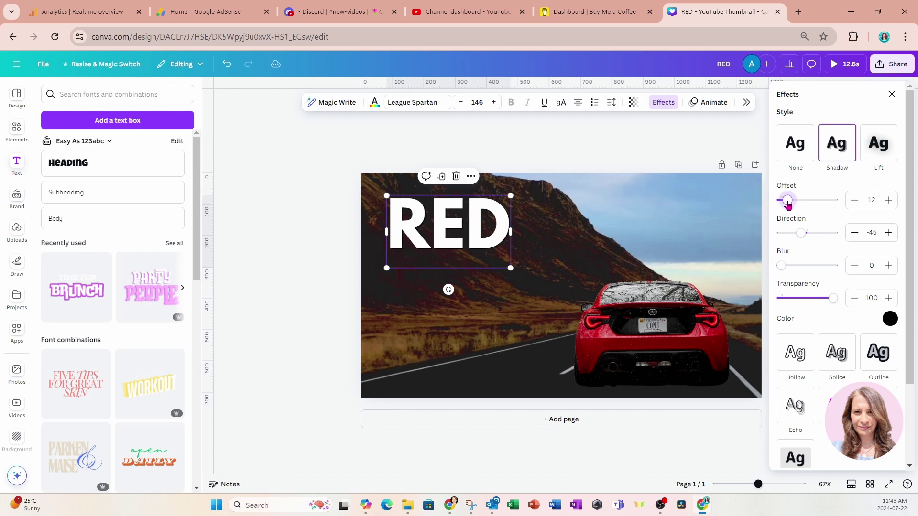
pyautogui.click(598, 189)
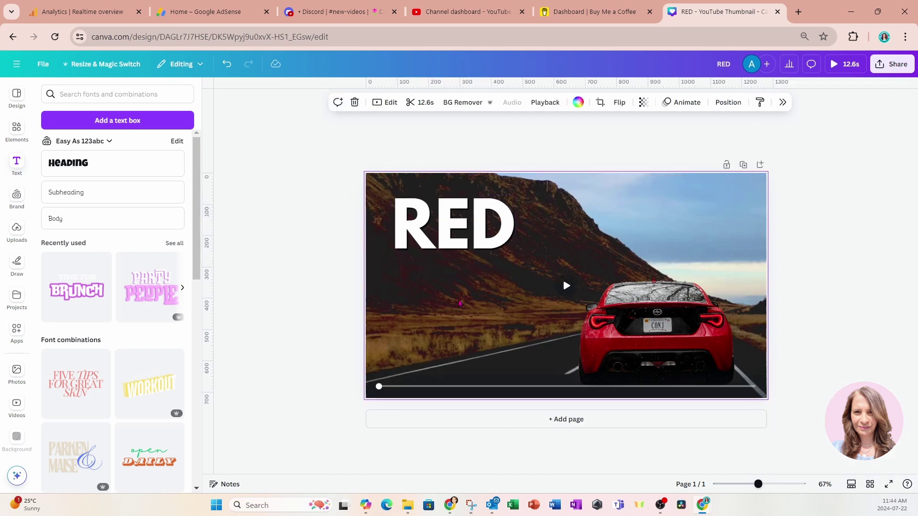
# Add a text box directly below the RED title and replace its placeholder with "What will you choose today?".
pyautogui.click(182, 126)
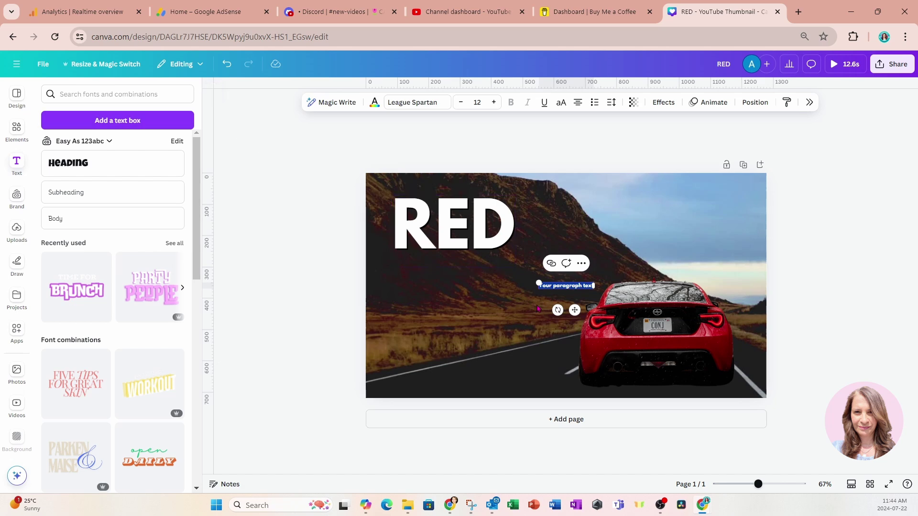
pyautogui.moveTo(566, 302); pyautogui.dragTo(430, 287)
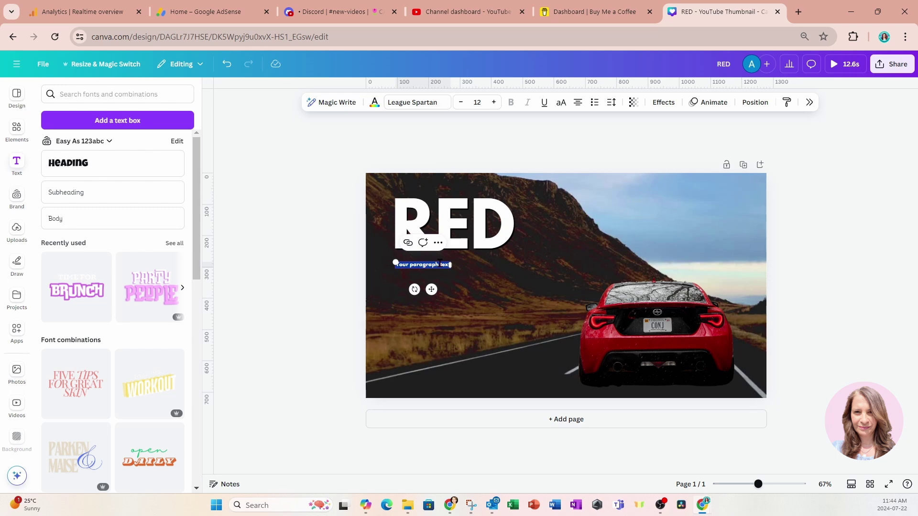
pyautogui.press('BackSpace')
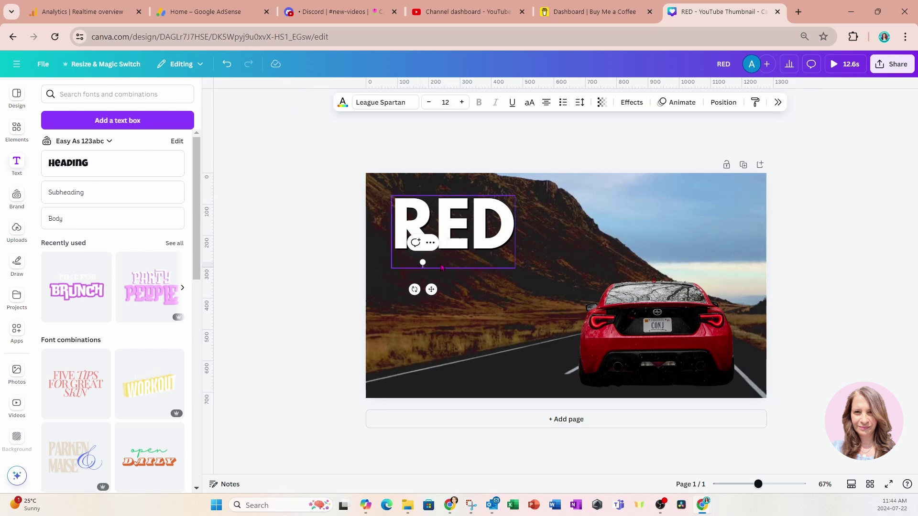
pyautogui.write('What will you')
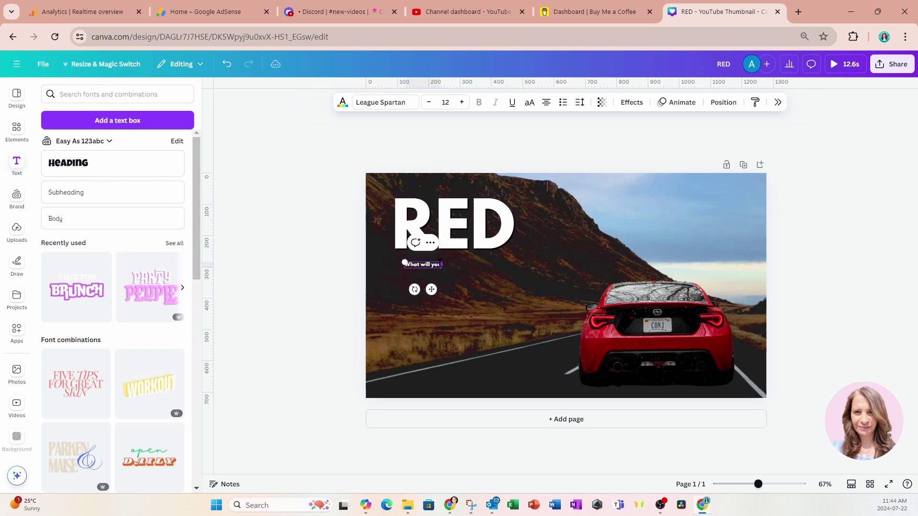
pyautogui.write(' dose today?')
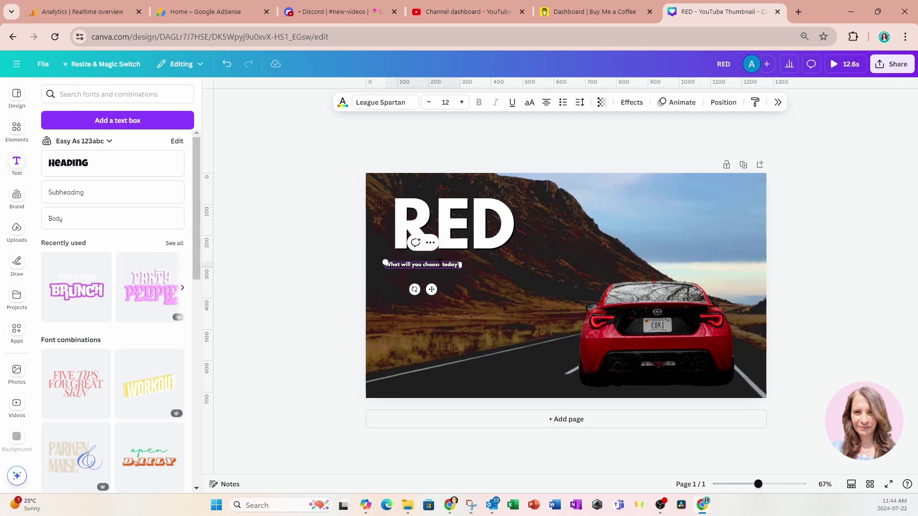
# Left-align the tagline under the left edge of RED and set its font size to 36.
pyautogui.click(546, 104)
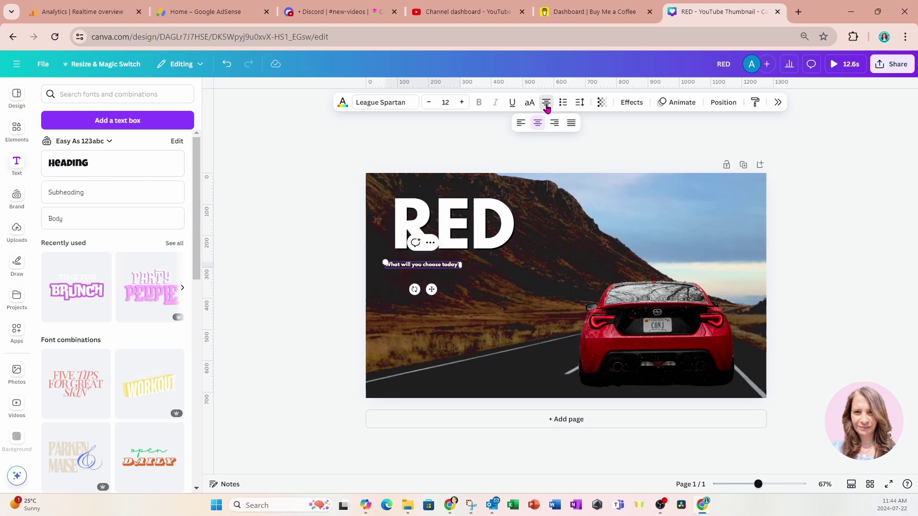
pyautogui.click(520, 125)
pyautogui.moveTo(431, 289); pyautogui.dragTo(446, 291)
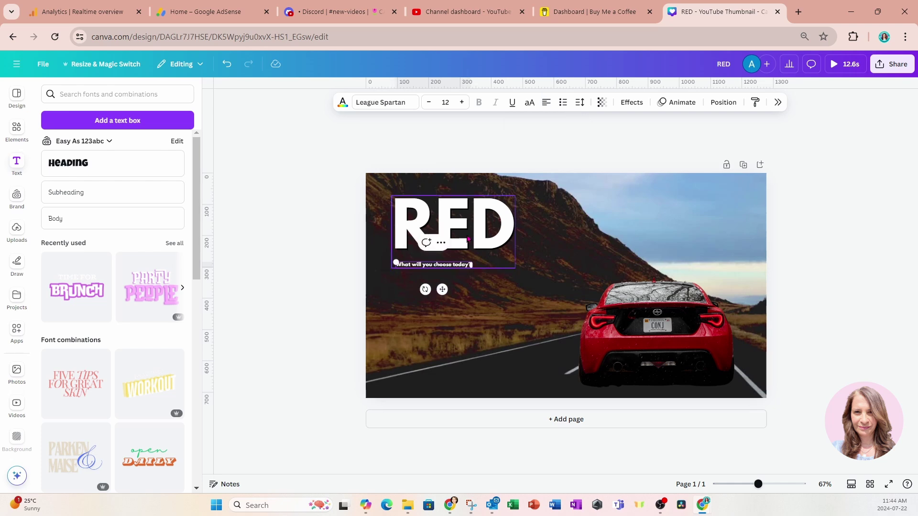
pyautogui.click(445, 102)
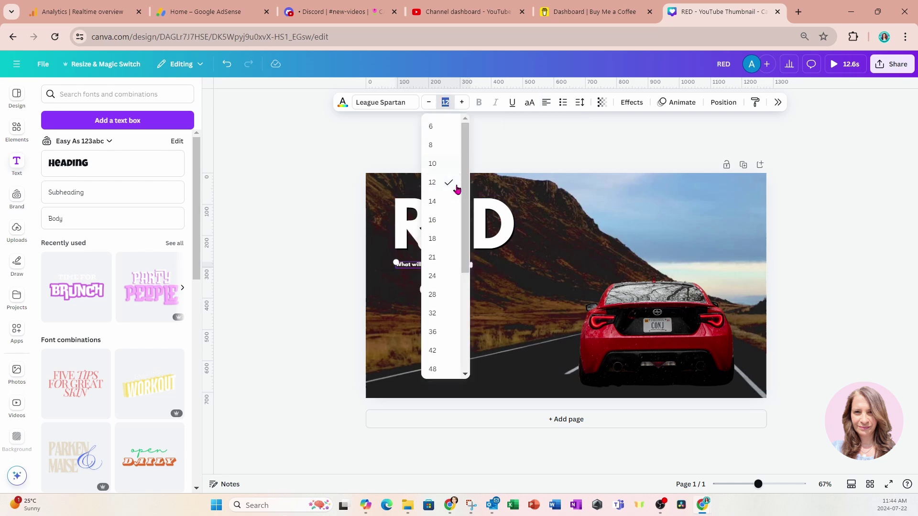
pyautogui.click(439, 332)
# Narrow the tagline box to the width of RED so it wraps onto two lines, and move it slightly lower.
pyautogui.moveTo(622, 271); pyautogui.dragTo(519, 268)
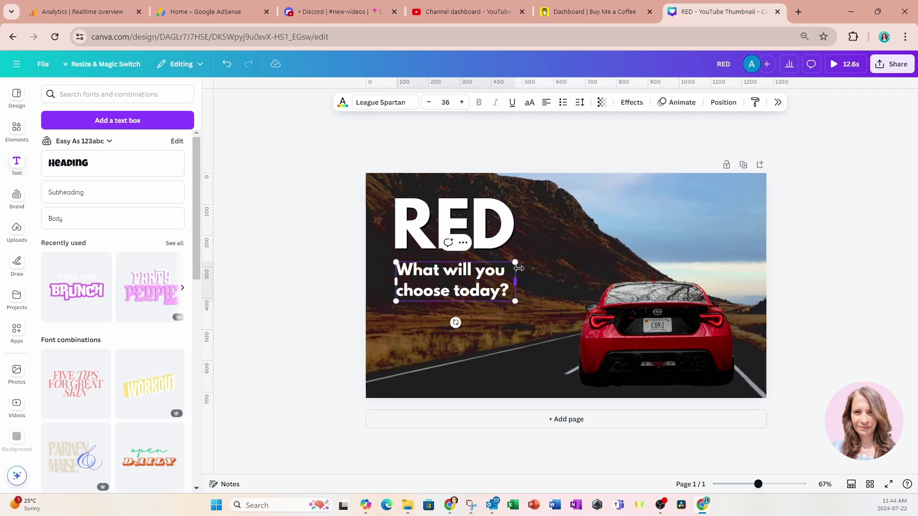
pyautogui.click(301, 290)
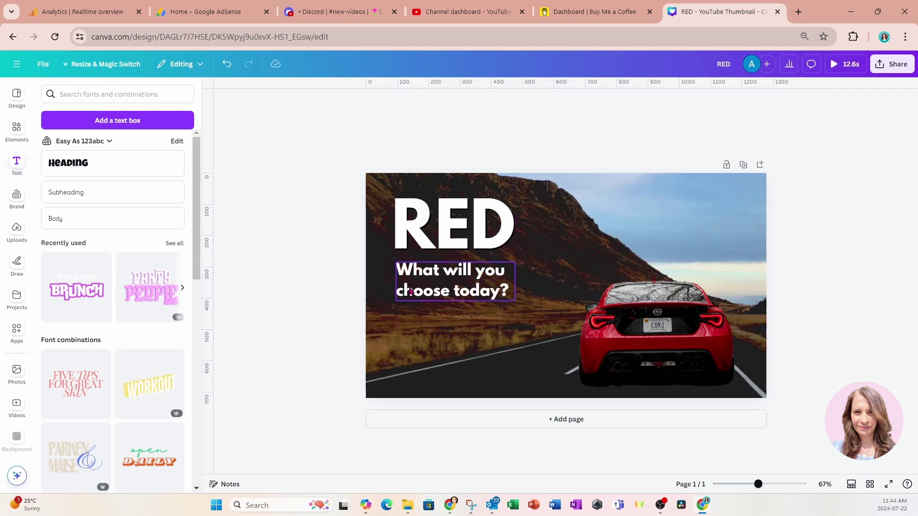
pyautogui.moveTo(410, 290); pyautogui.dragTo(409, 316)
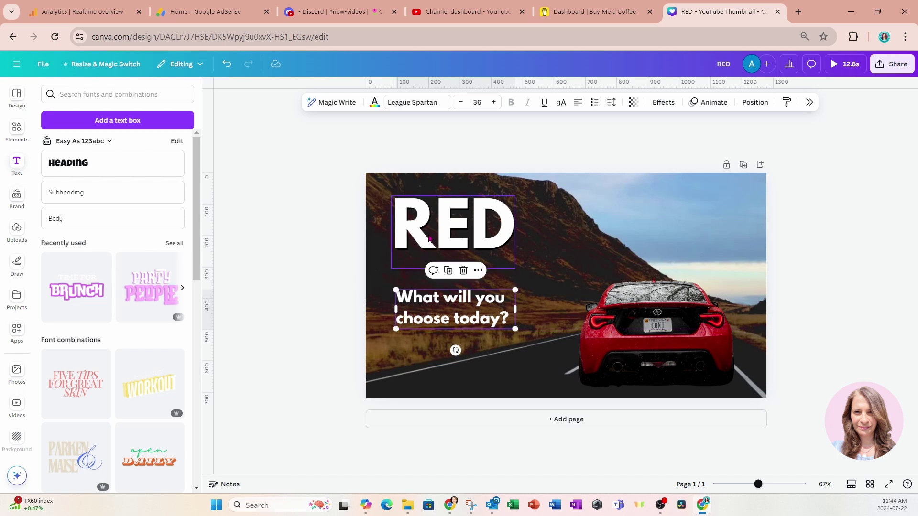
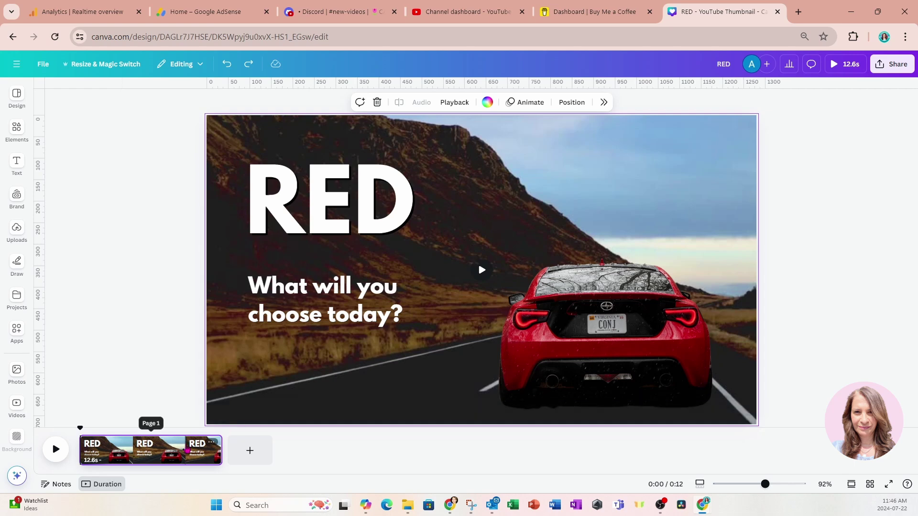
# Trim the page's background video to a duration of 6 seconds.
pyautogui.click(115, 450)
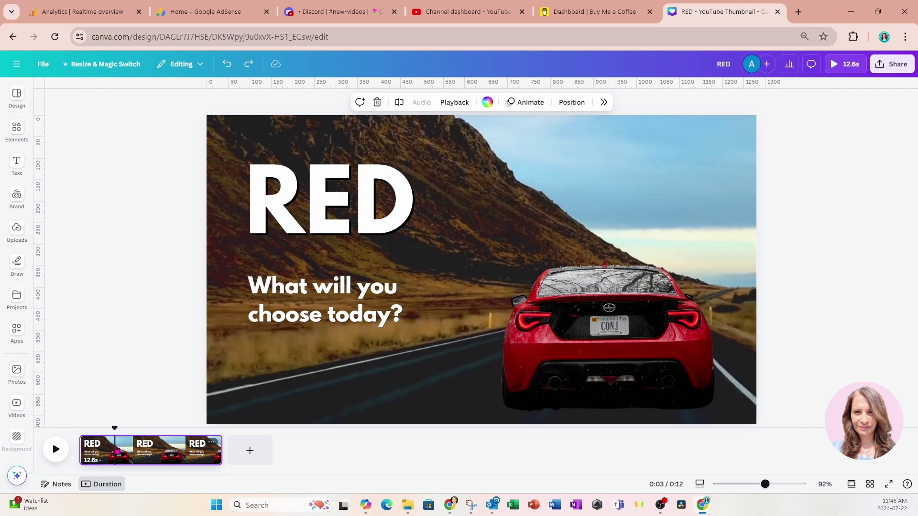
pyautogui.click(91, 465)
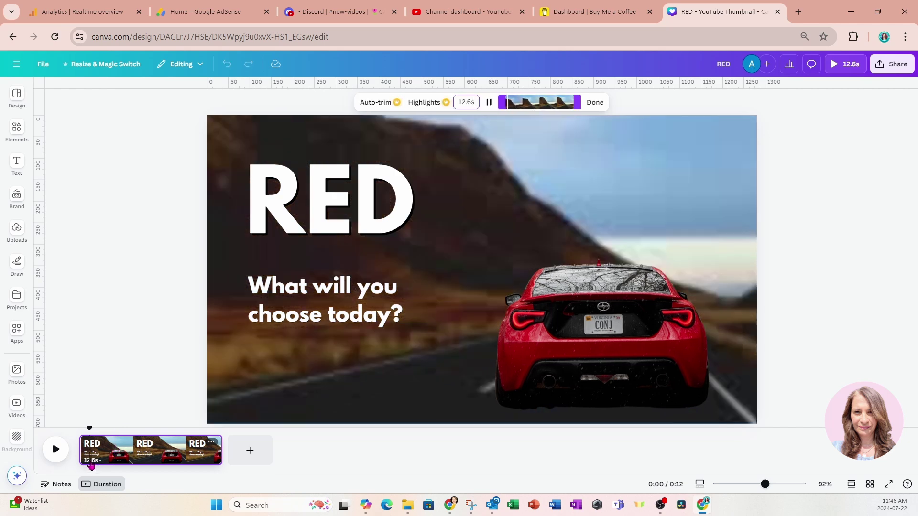
pyautogui.moveTo(477, 102); pyautogui.dragTo(447, 103)
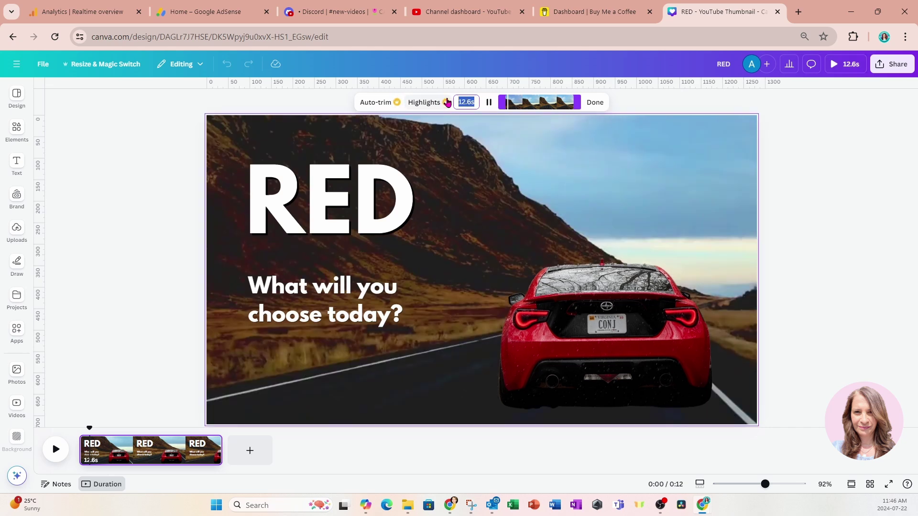
pyautogui.write('6')
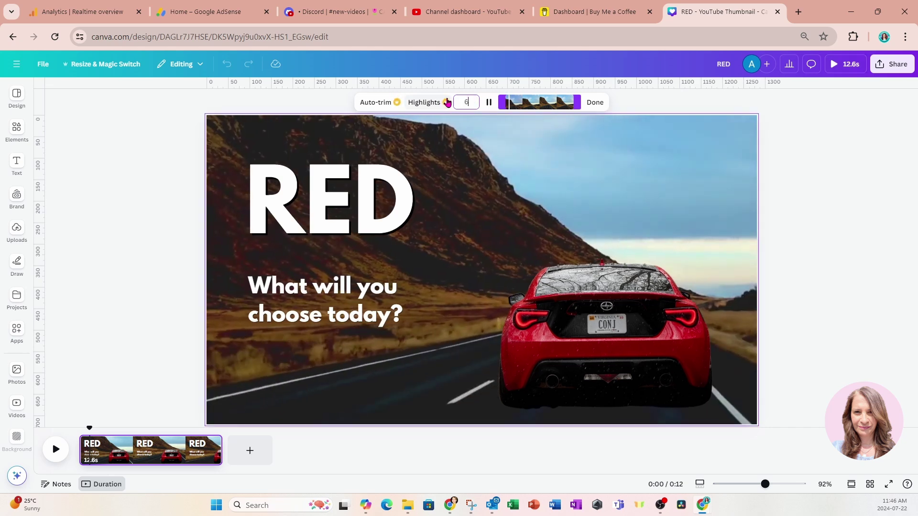
pyautogui.press('Return')
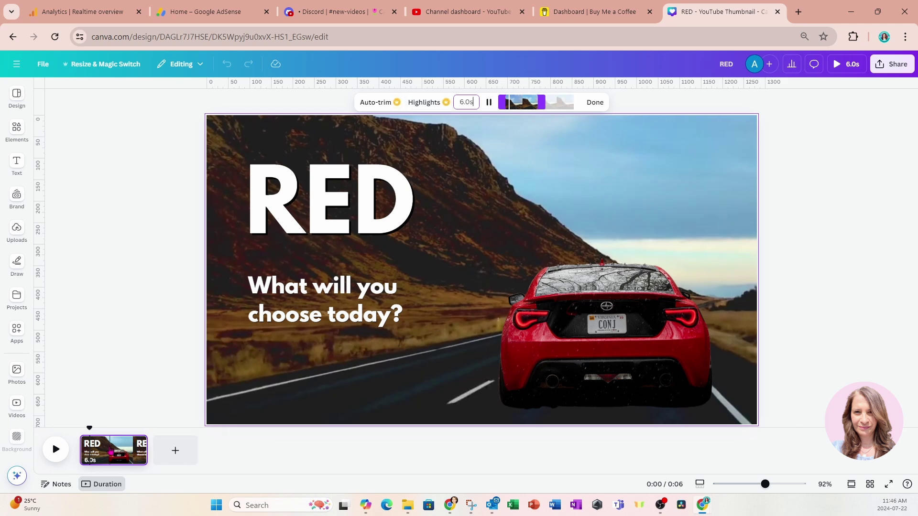
pyautogui.click(593, 103)
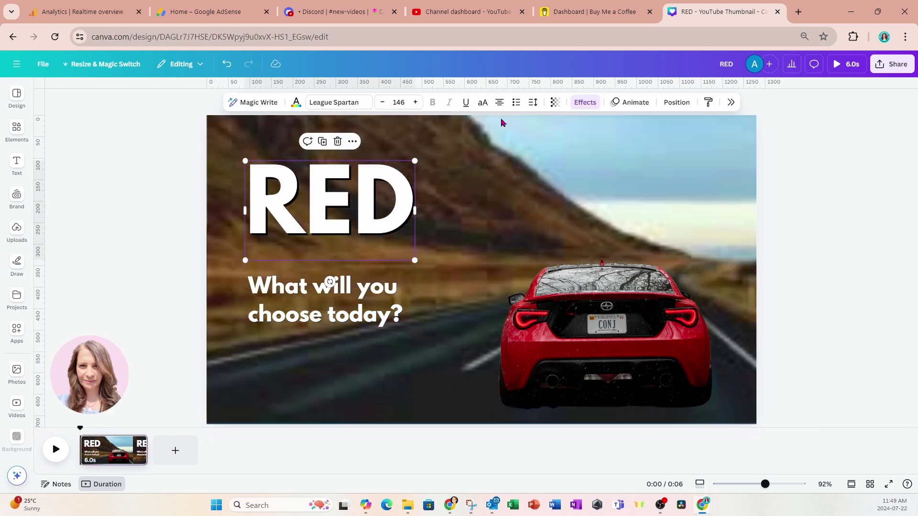
# Set the RED title's text alignment to left.
pyautogui.click(499, 102)
pyautogui.click(473, 124)
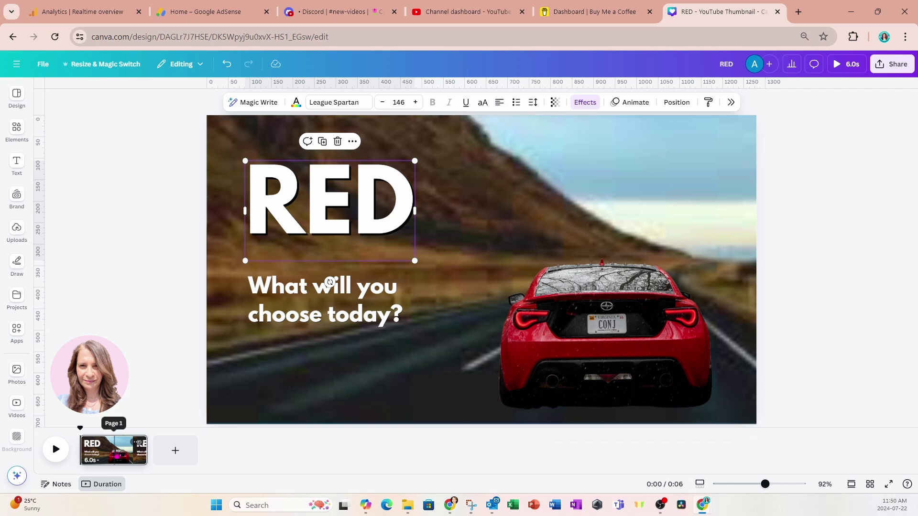
# Duplicate page 1 and replace the RED title on the second page with YELLOW.
pyautogui.click(115, 445)
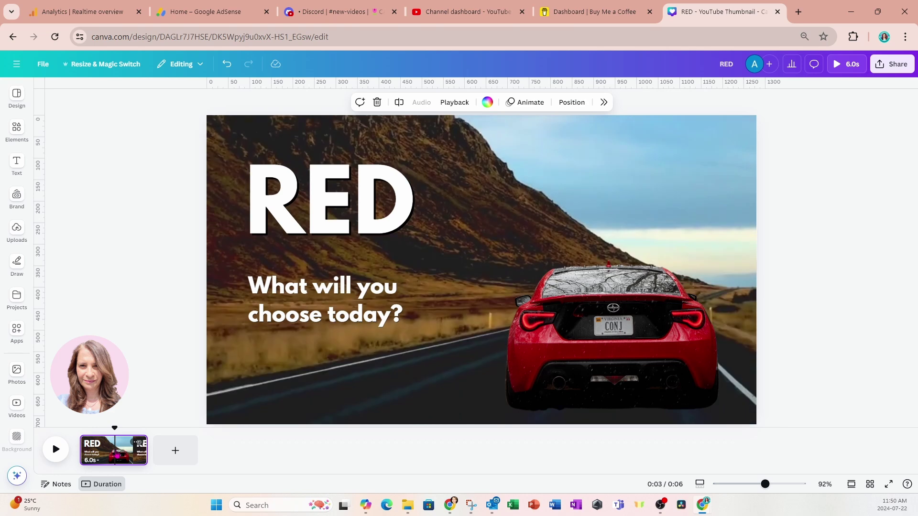
pyautogui.hotkey('ctrl', 'd')
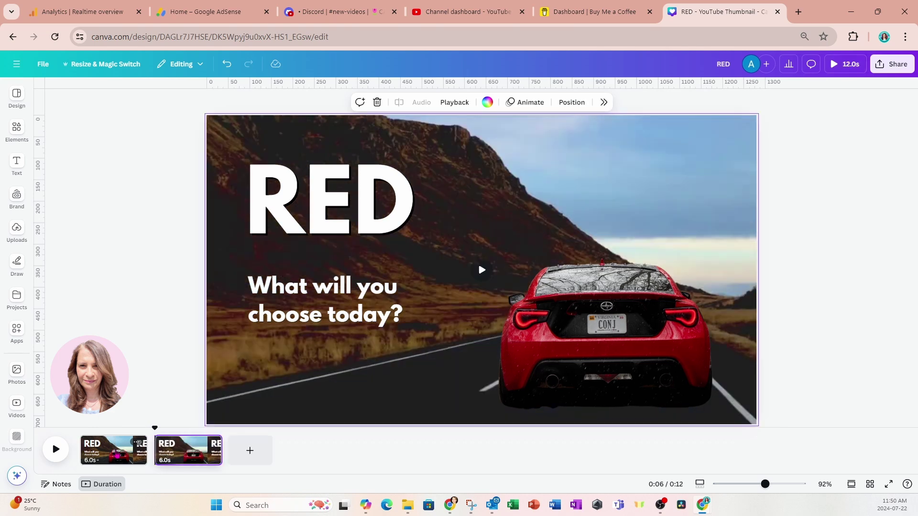
pyautogui.click(182, 457)
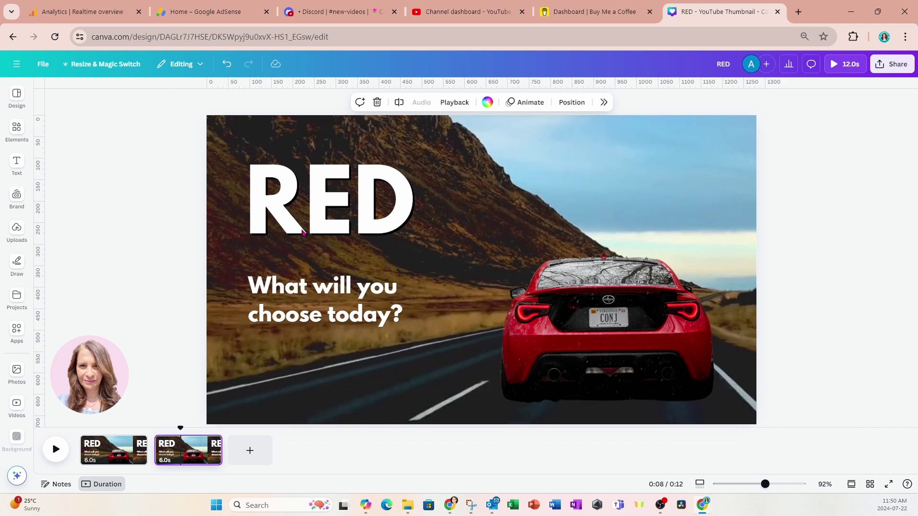
pyautogui.doubleClick(301, 233)
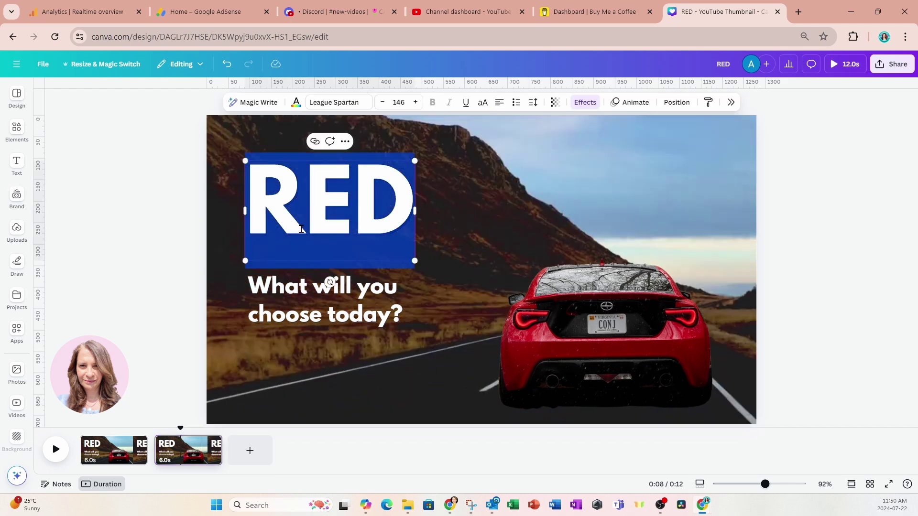
pyautogui.write('YELLOW')
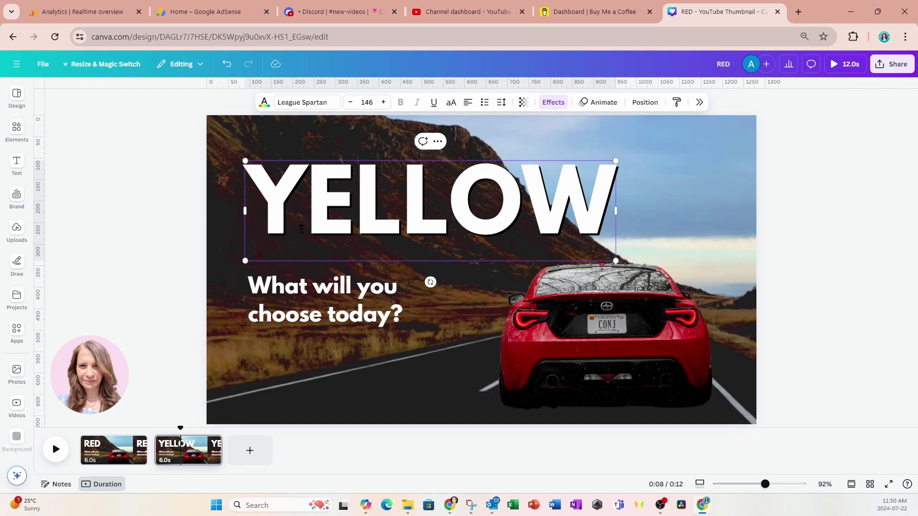
# Recolour the car on the YELLOW page by editing its dark red image colour to hue 35 and brightness 93.
pyautogui.click(534, 354)
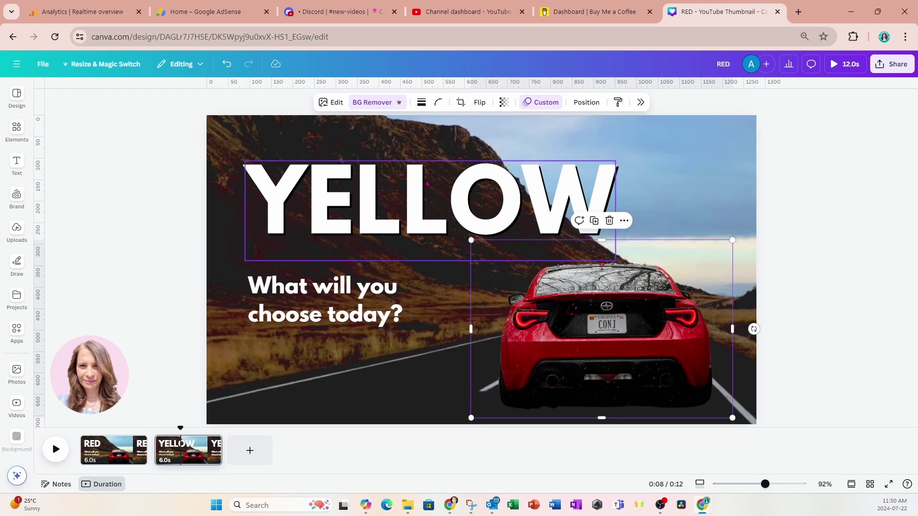
pyautogui.click(333, 103)
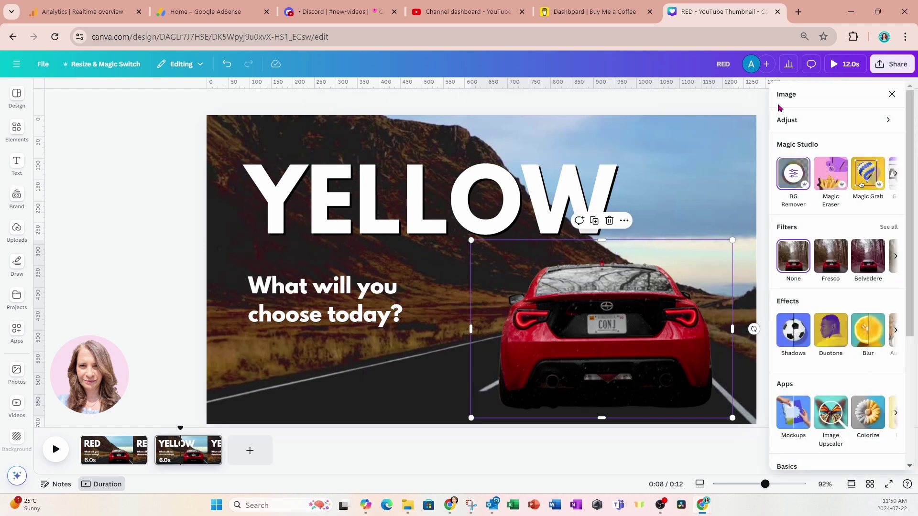
pyautogui.click(808, 123)
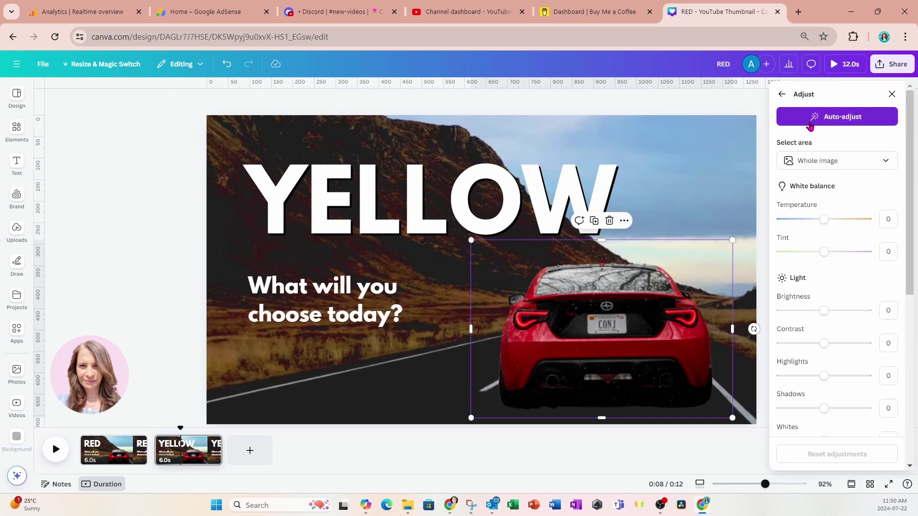
pyautogui.scroll(-3, 841, 219)
pyautogui.scroll(-3, 842, 220)
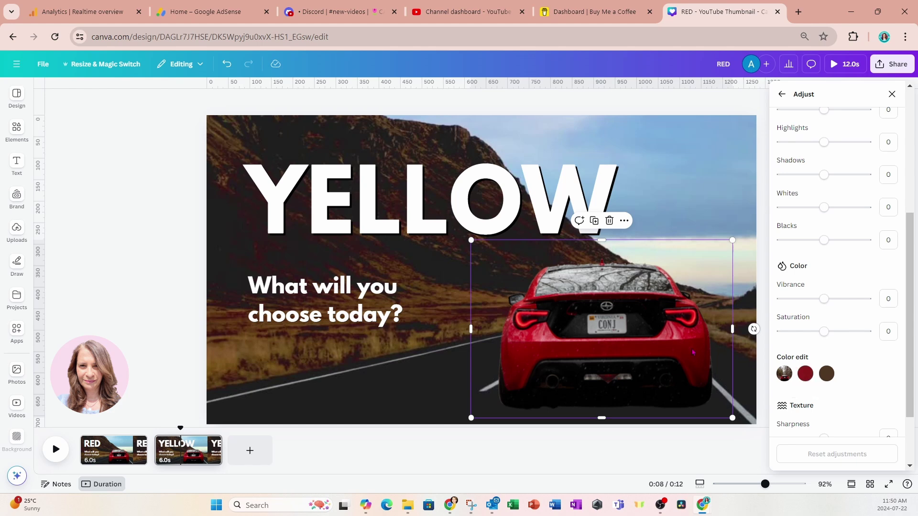
pyautogui.click(805, 374)
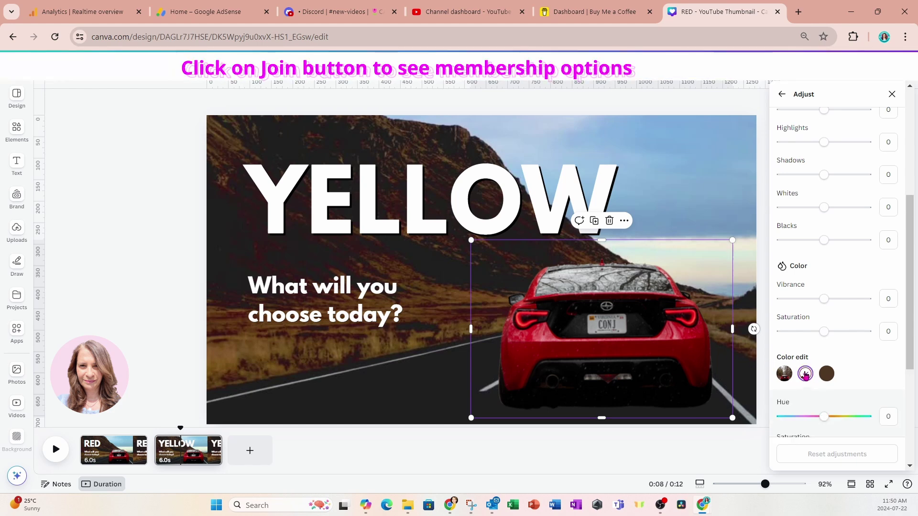
pyautogui.scroll(-1, 851, 369)
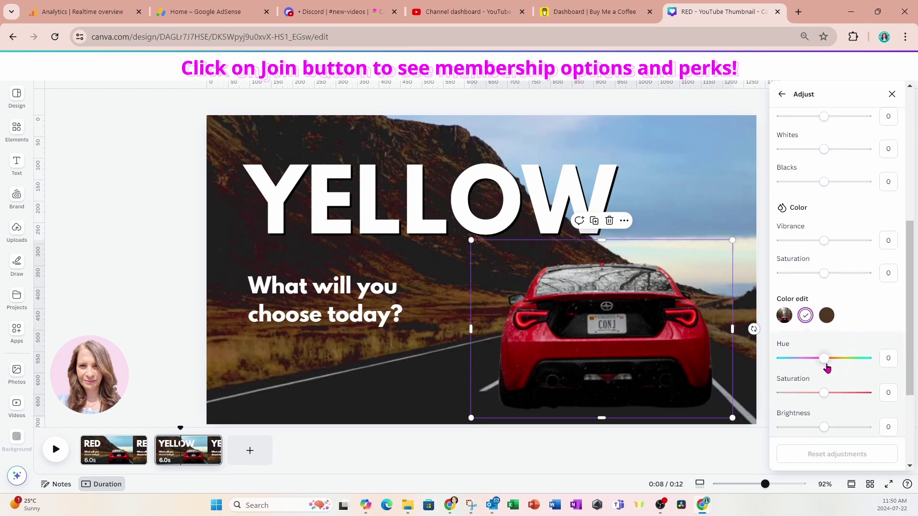
pyautogui.moveTo(826, 363); pyautogui.dragTo(841, 364)
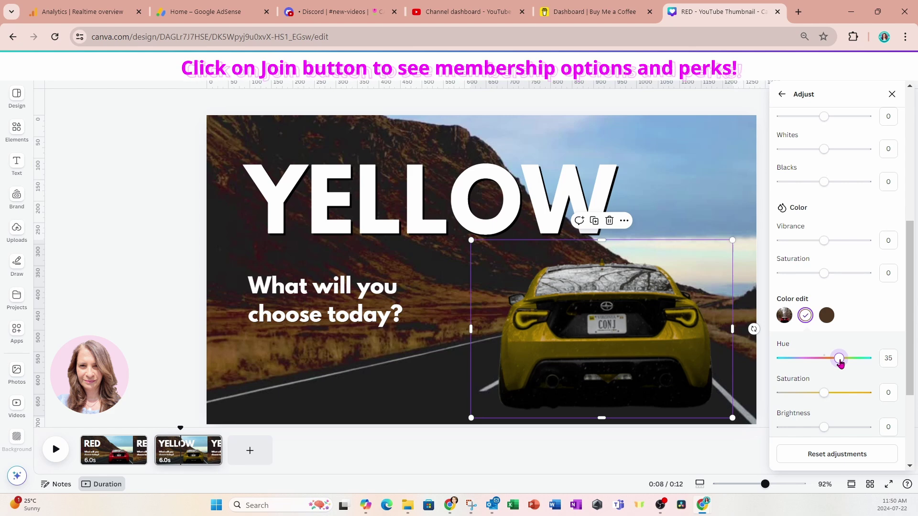
pyautogui.scroll(-1, 840, 364)
pyautogui.moveTo(825, 372); pyautogui.dragTo(865, 374)
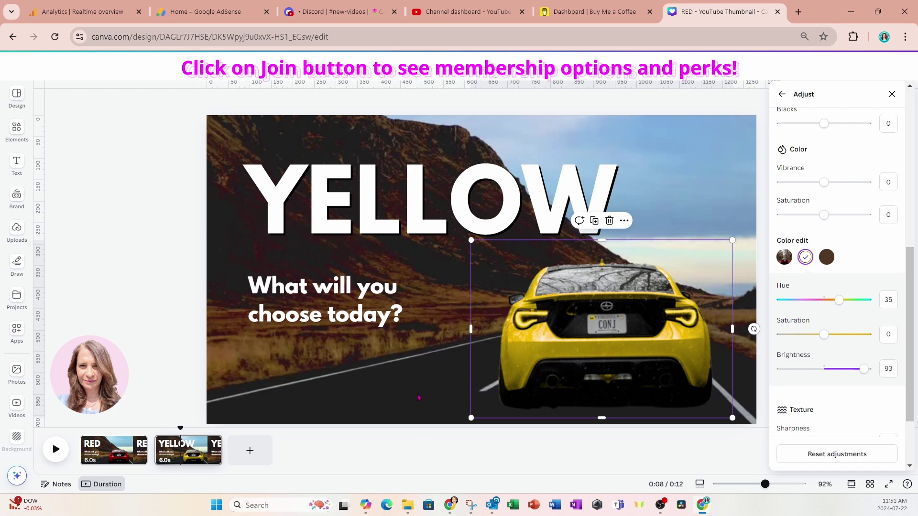
# Duplicate the YELLOW page and replace the title on the third page with PURPLE.
pyautogui.click(185, 458)
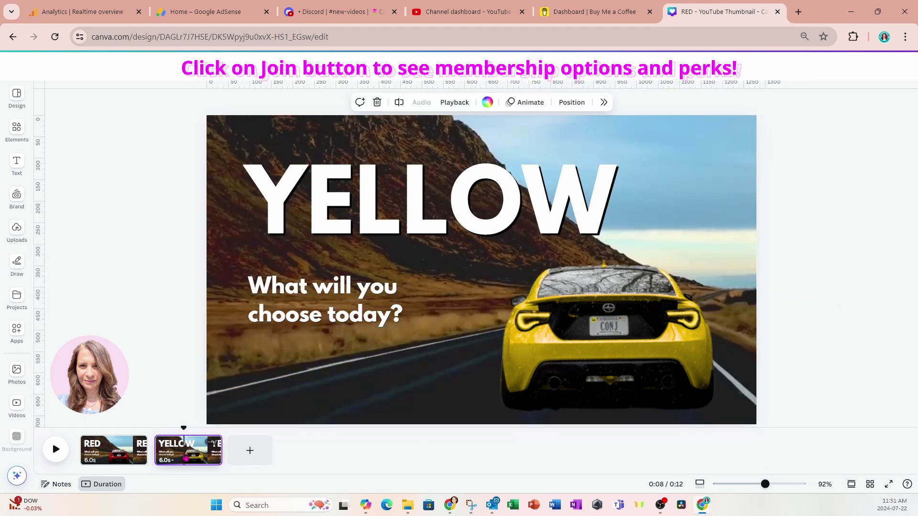
pyautogui.hotkey('ctrl', 'd')
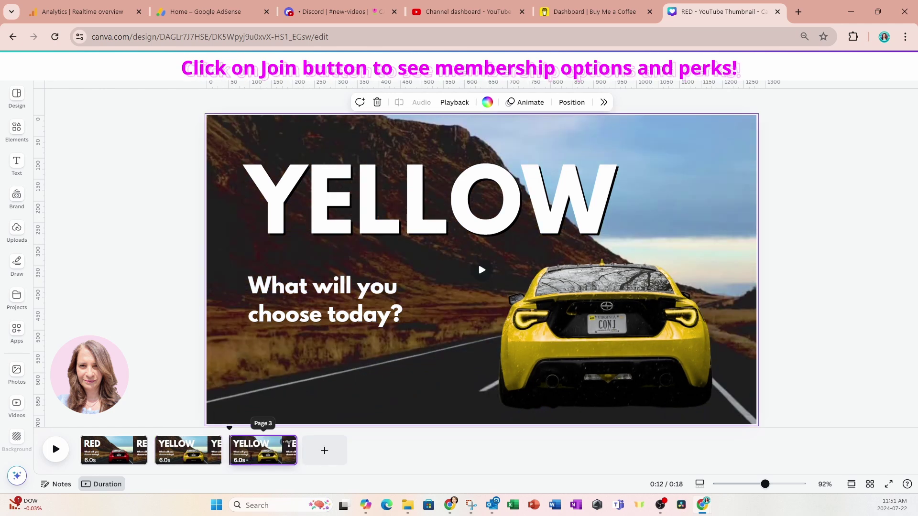
pyautogui.click(250, 458)
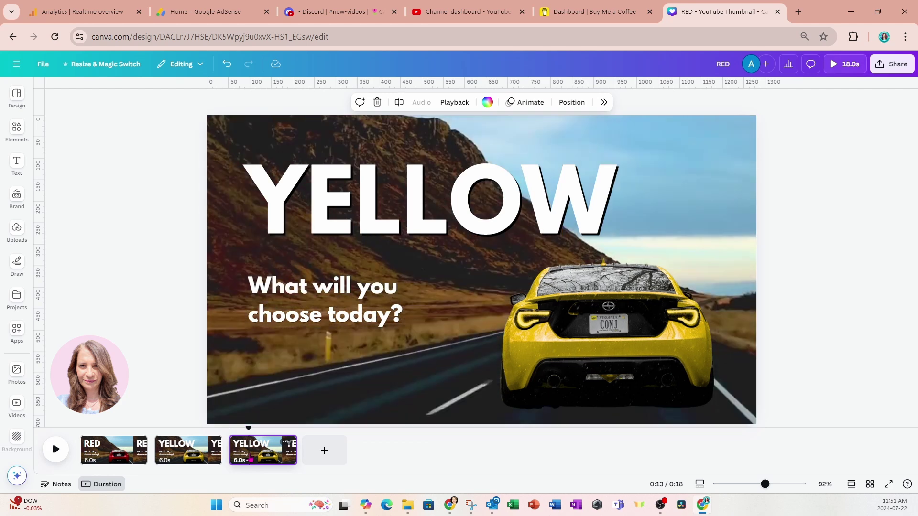
pyautogui.click(522, 341)
pyautogui.click(404, 228)
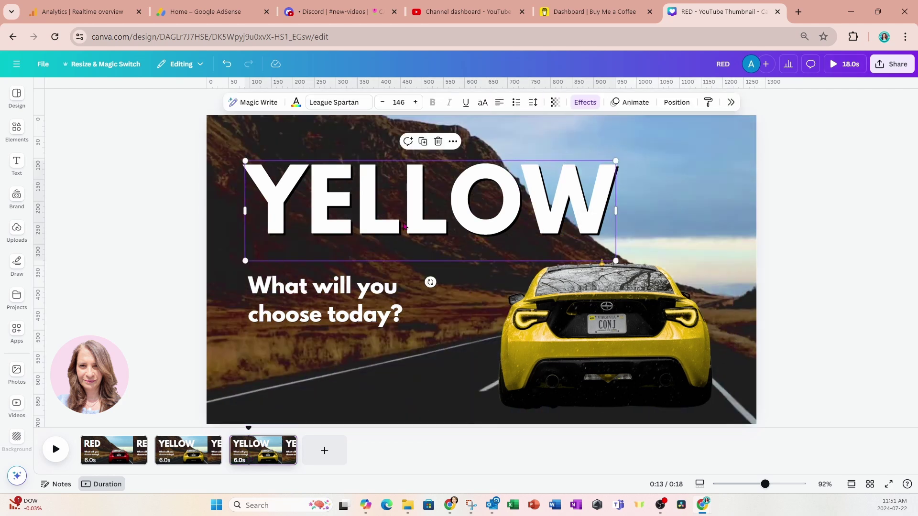
pyautogui.doubleClick(402, 224)
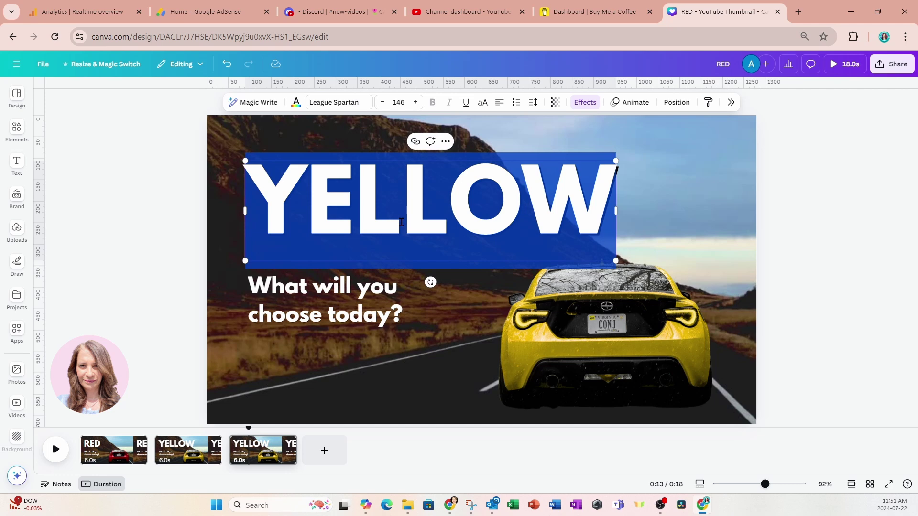
pyautogui.write('PURPLE')
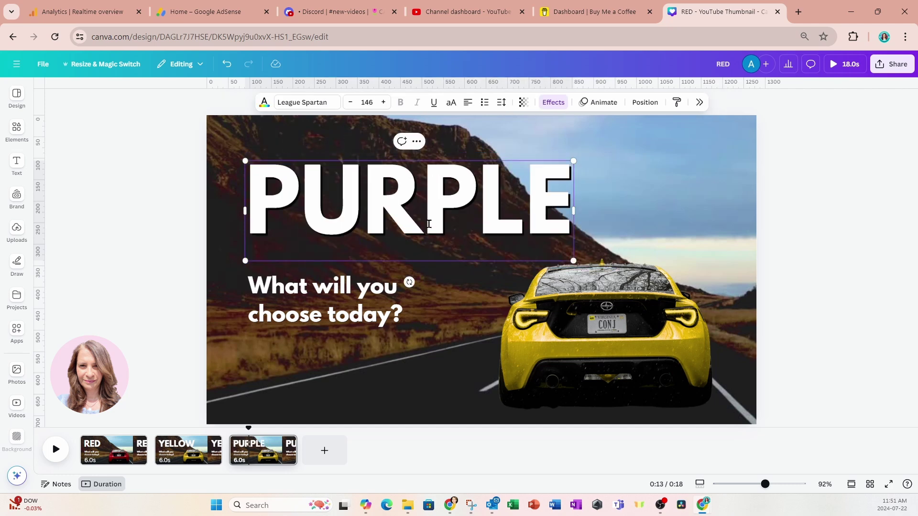
# Recolour the car on the PURPLE page by setting its edited red colour to hue -45 and brightness 0.
pyautogui.click(534, 302)
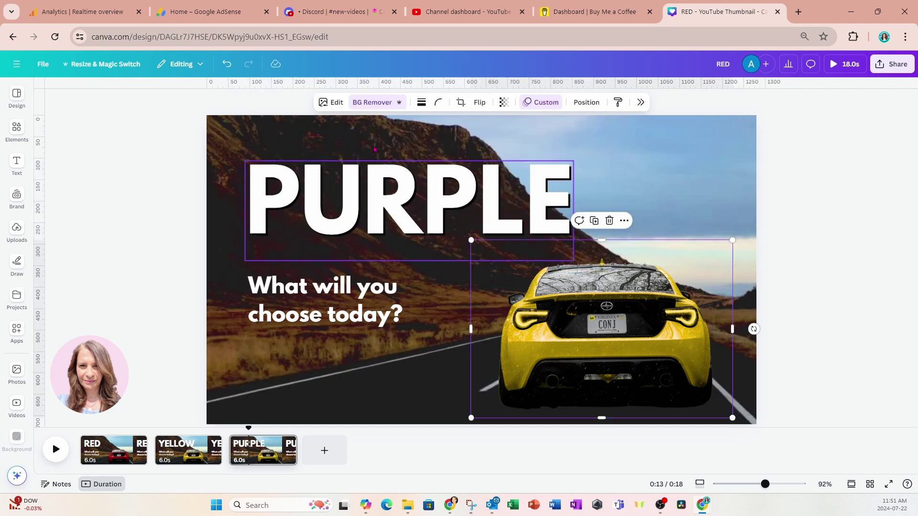
pyautogui.click(335, 103)
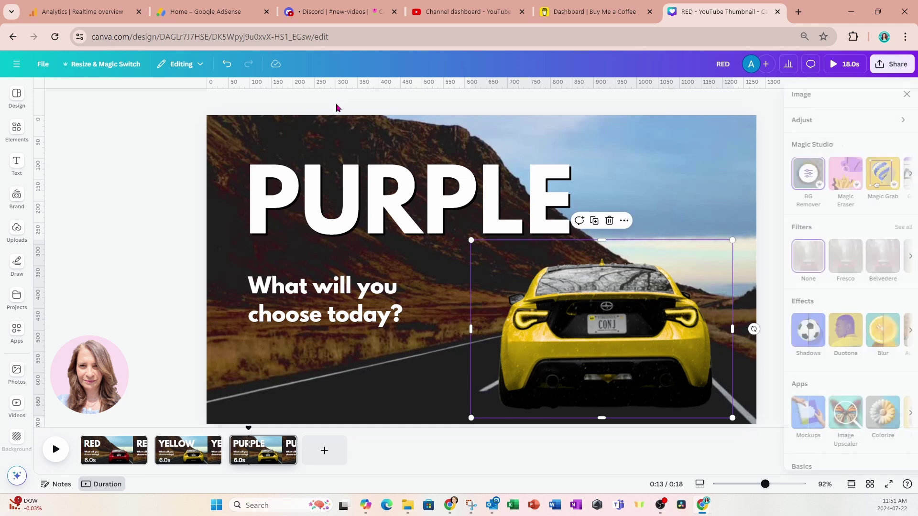
pyautogui.click(788, 122)
pyautogui.scroll(-6, 830, 262)
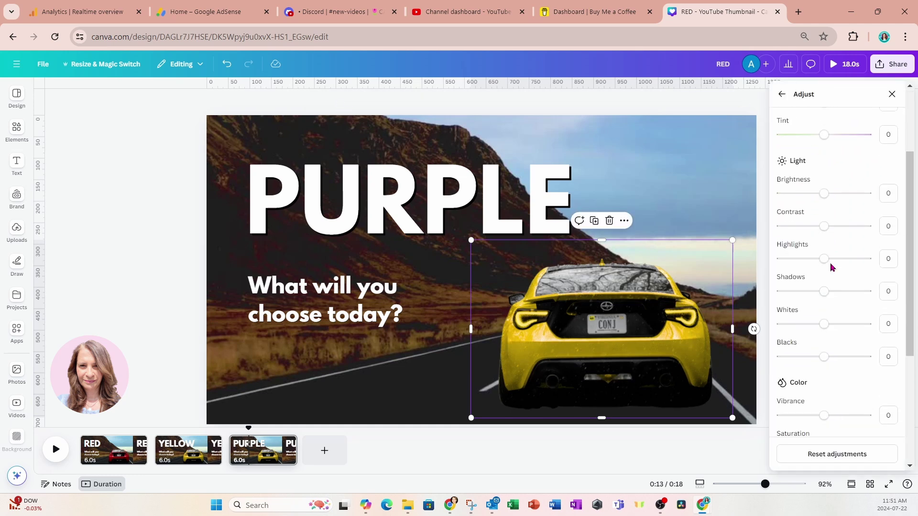
pyautogui.scroll(-1, 830, 268)
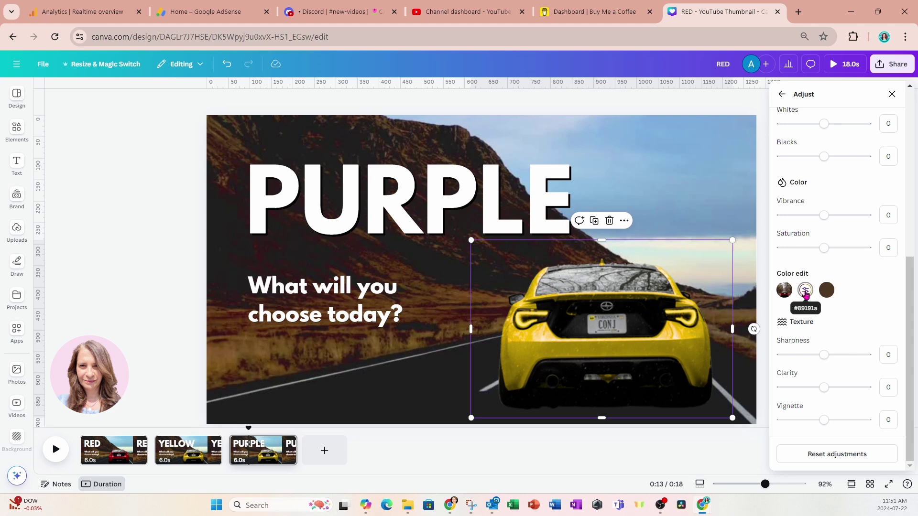
pyautogui.click(806, 292)
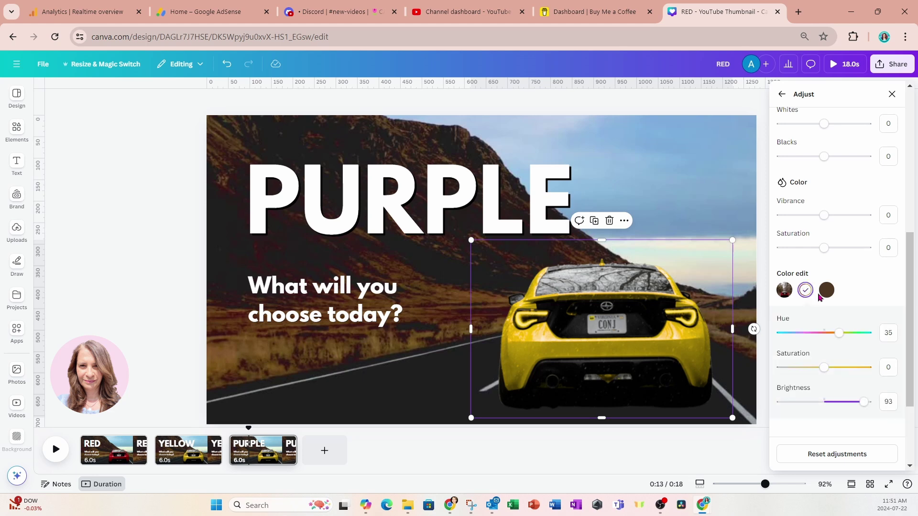
pyautogui.moveTo(841, 337); pyautogui.dragTo(805, 337)
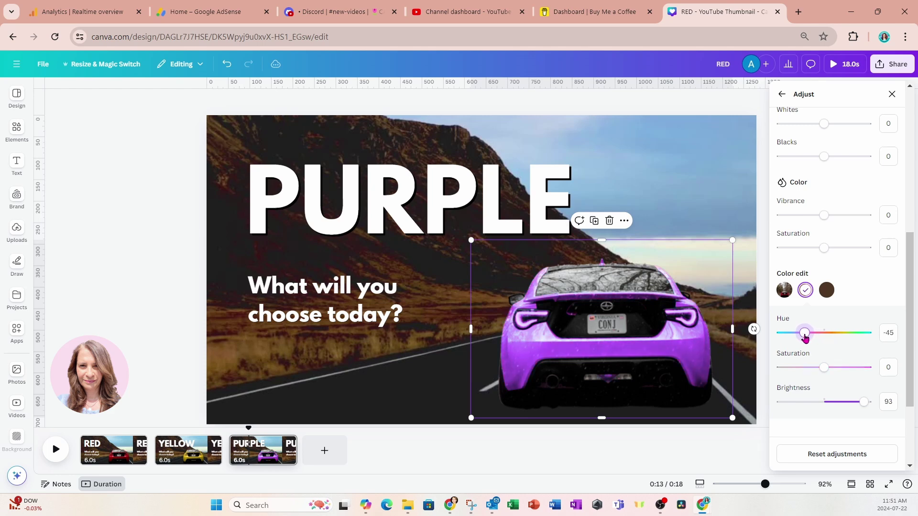
pyautogui.moveTo(866, 404); pyautogui.dragTo(824, 404)
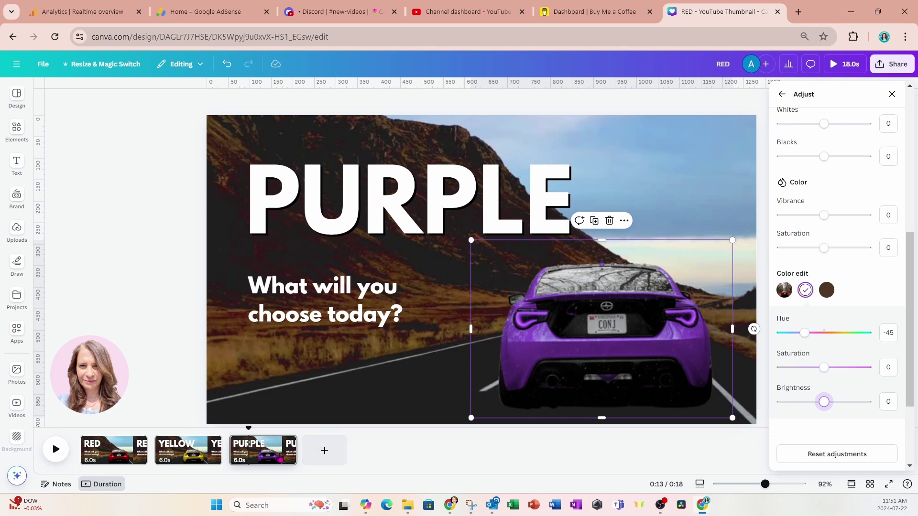
# Duplicate the PURPLE page and replace the title on the fourth page with GREEN.
pyautogui.click(265, 461)
pyautogui.click(265, 461)
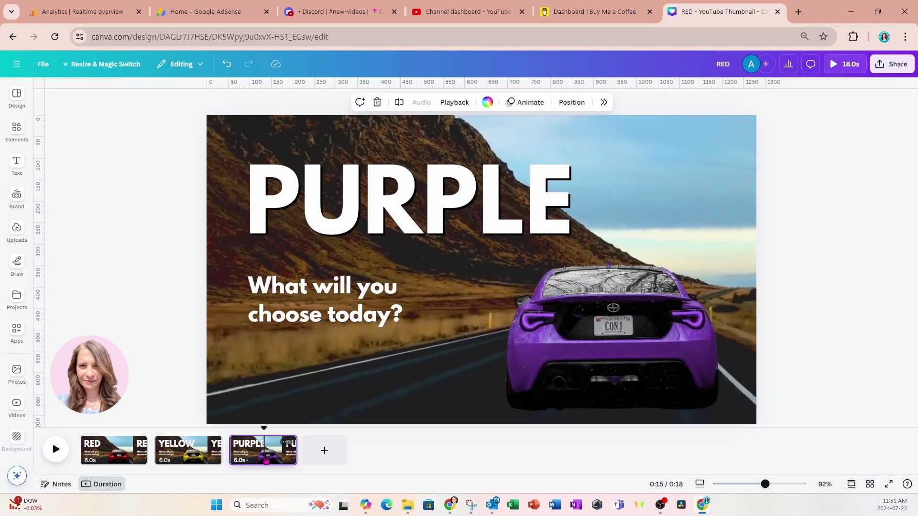
pyautogui.hotkey('ctrl', 'd')
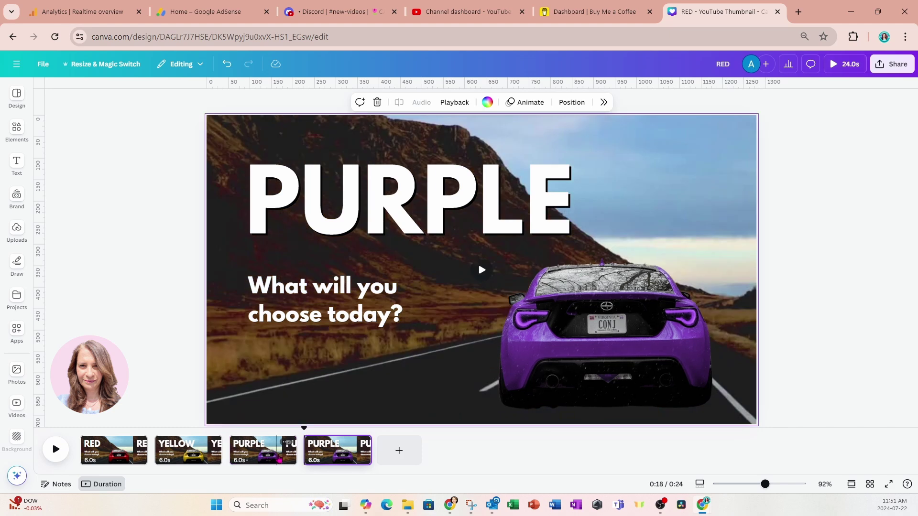
pyautogui.click(329, 458)
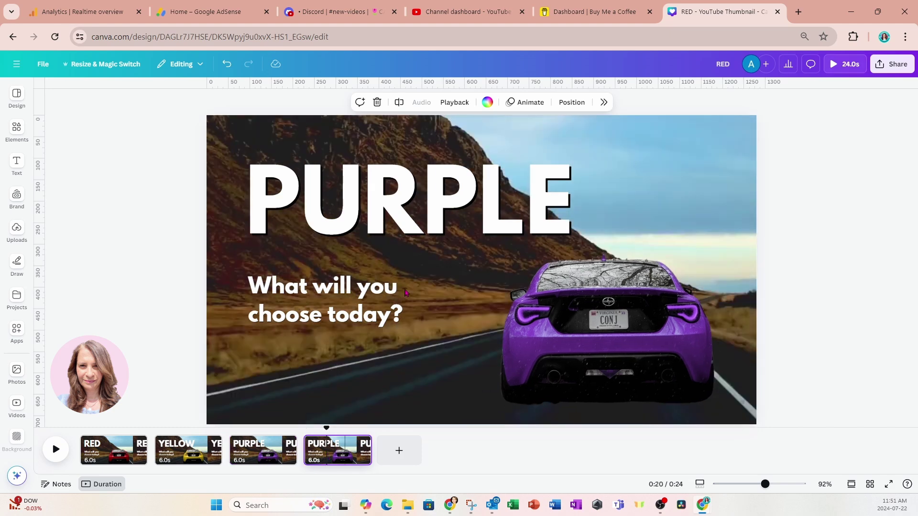
pyautogui.doubleClick(435, 223)
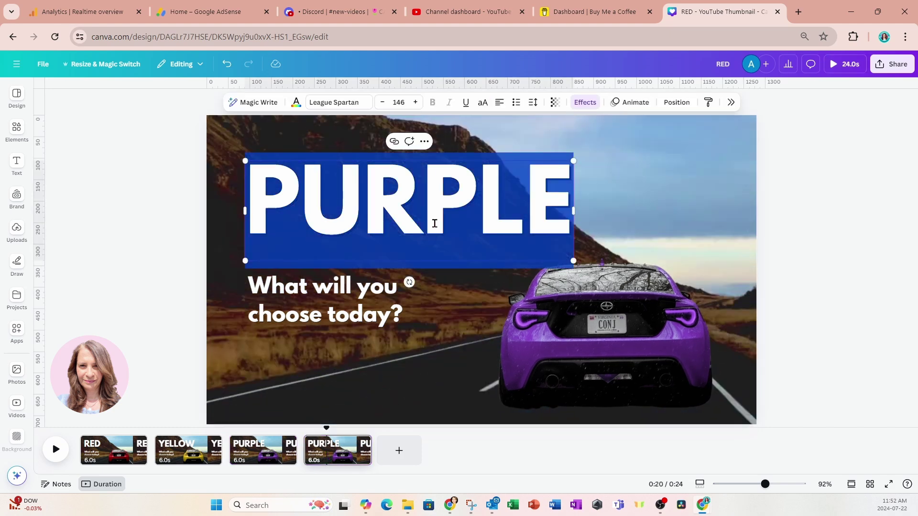
pyautogui.write('GREEN')
# Recolour the car on the GREEN page by setting its edited red colour to hue 67 and saturation 11.
pyautogui.click(531, 336)
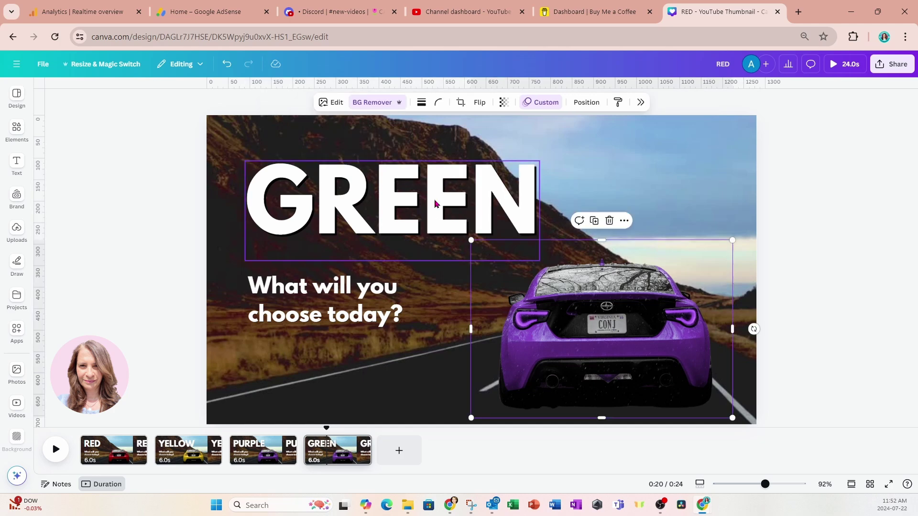
pyautogui.click(330, 103)
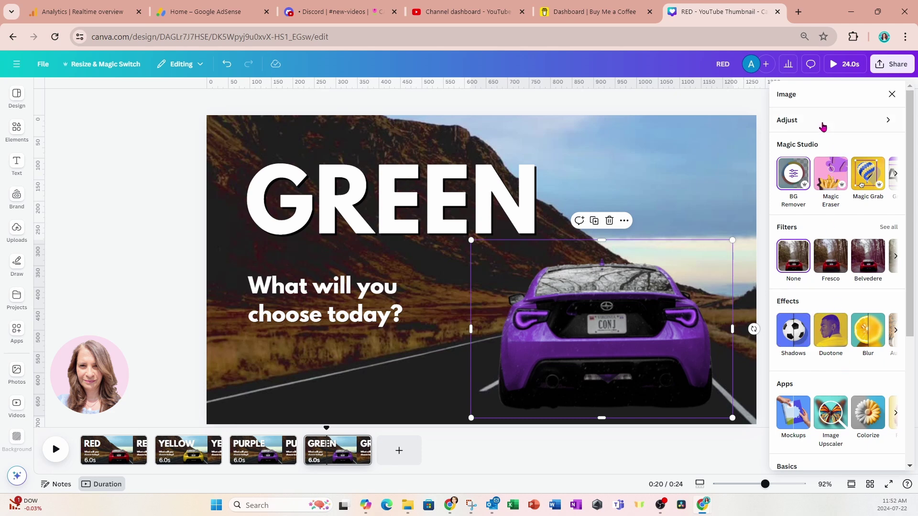
pyautogui.click(803, 120)
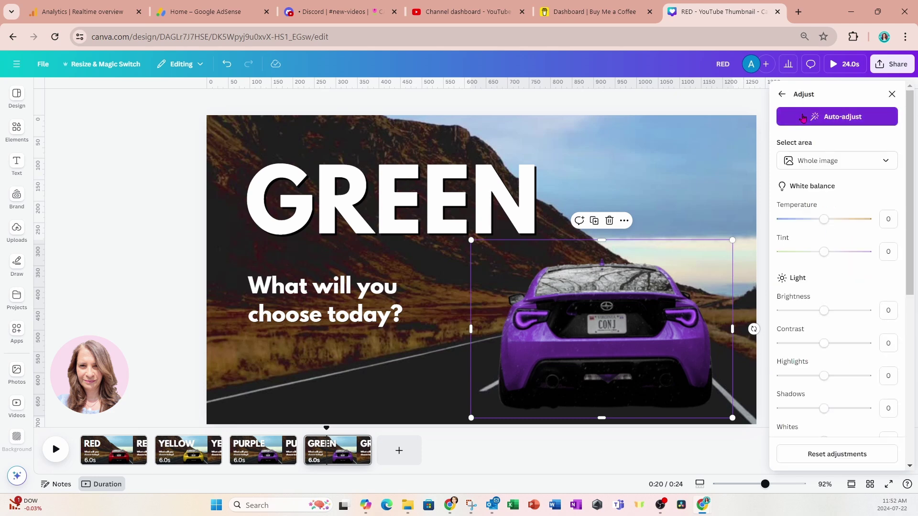
pyautogui.scroll(-6, 857, 277)
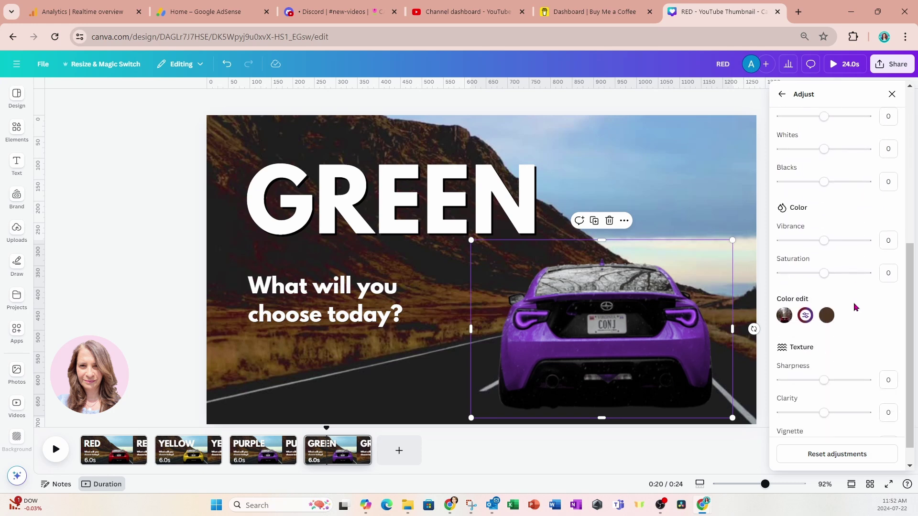
pyautogui.click(806, 317)
pyautogui.click(806, 358)
pyautogui.moveTo(807, 362); pyautogui.dragTo(854, 364)
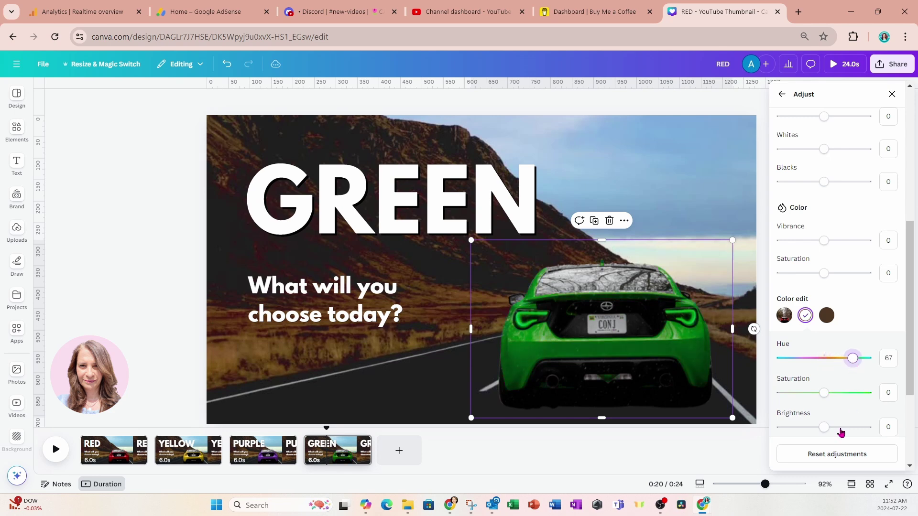
pyautogui.moveTo(826, 398)
pyautogui.mouseDown()
pyautogui.moveTo(865, 396)
pyautogui.moveTo(771, 401)
pyautogui.moveTo(828, 400)
pyautogui.mouseUp()
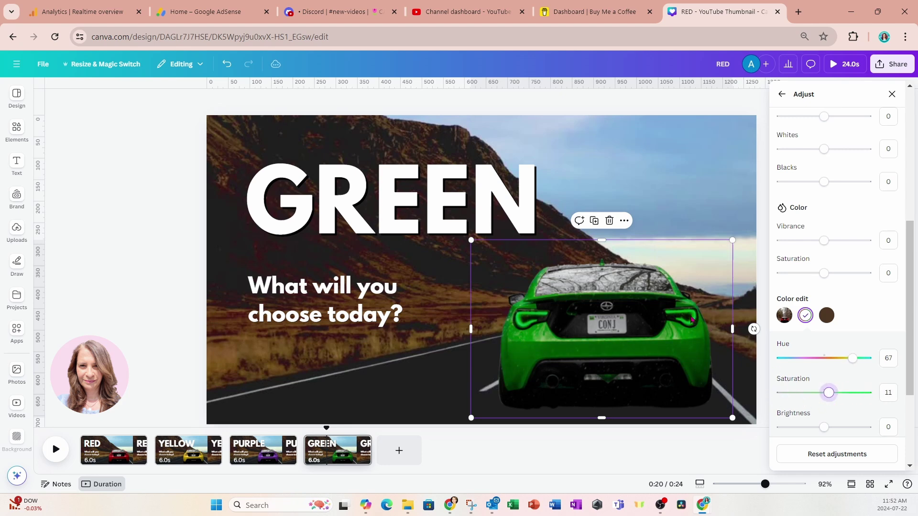
pyautogui.click(474, 280)
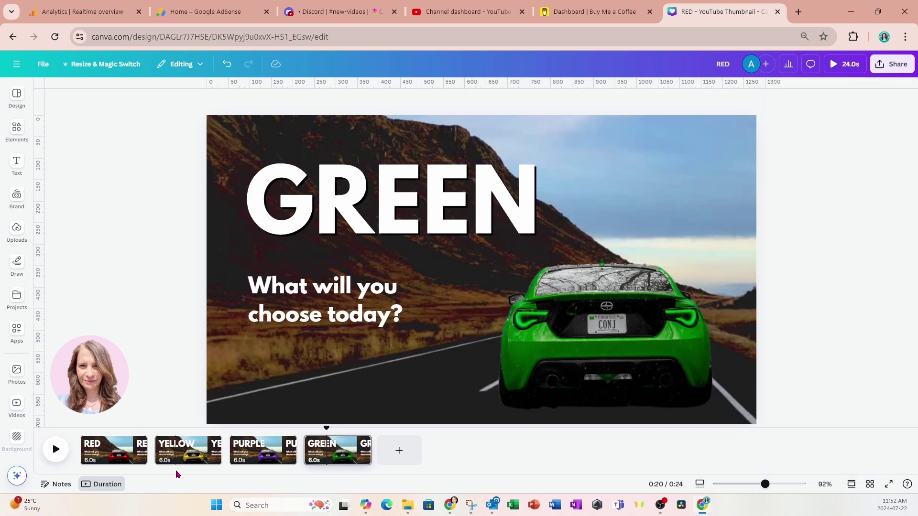
# Add a Match & Move transition between the RED and YELLOW pages.
pyautogui.moveTo(154, 461)
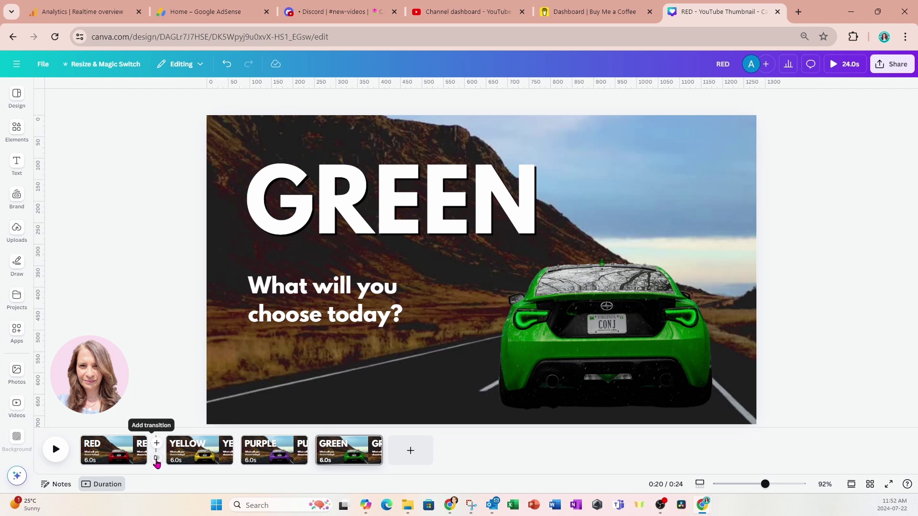
pyautogui.click(156, 460)
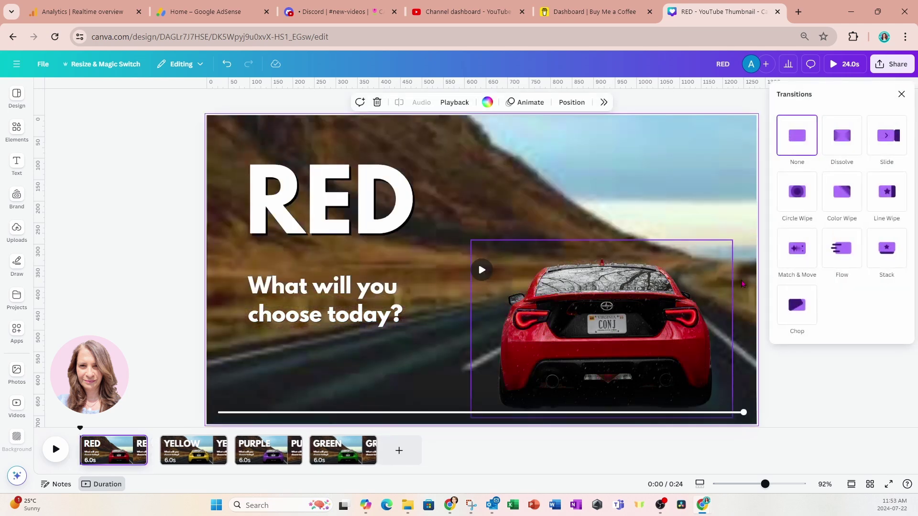
pyautogui.click(793, 258)
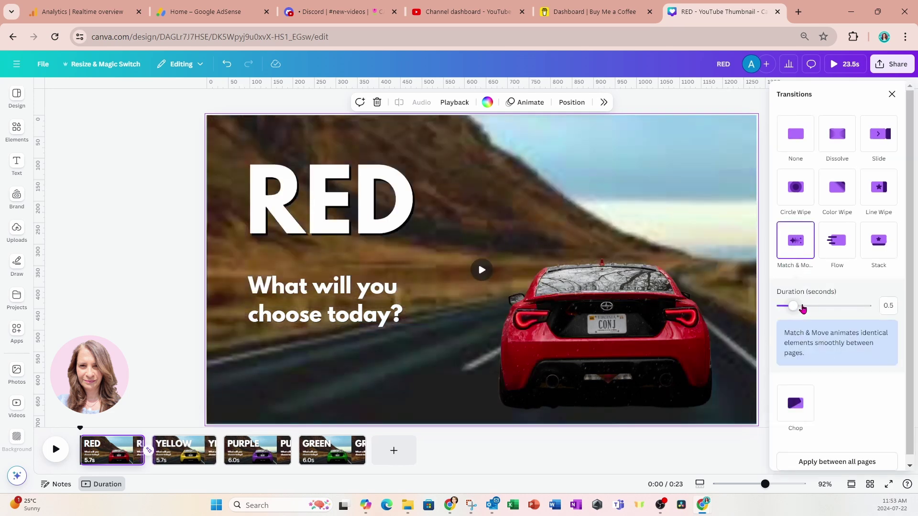
# Set the Match & Move transition's duration to 1.7 seconds and apply it between all pages.
pyautogui.moveTo(795, 310); pyautogui.dragTo(828, 313)
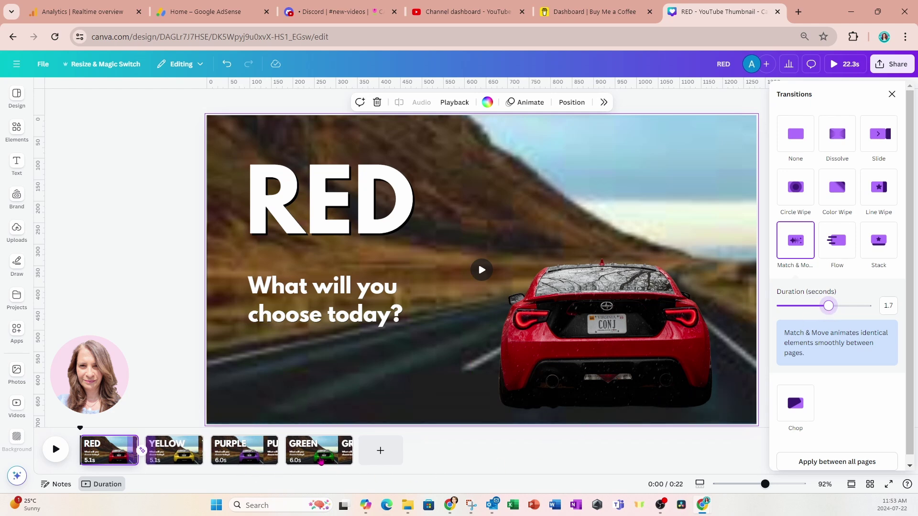
pyautogui.click(830, 463)
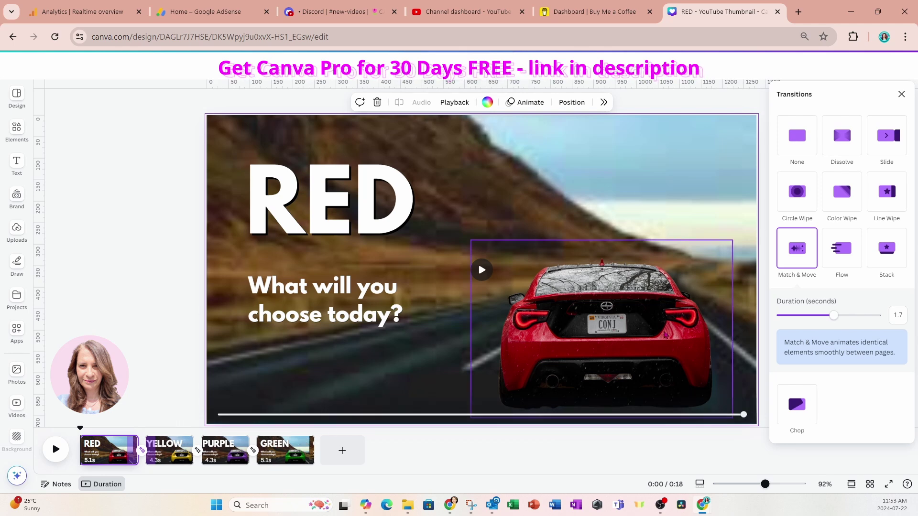
pyautogui.click(902, 94)
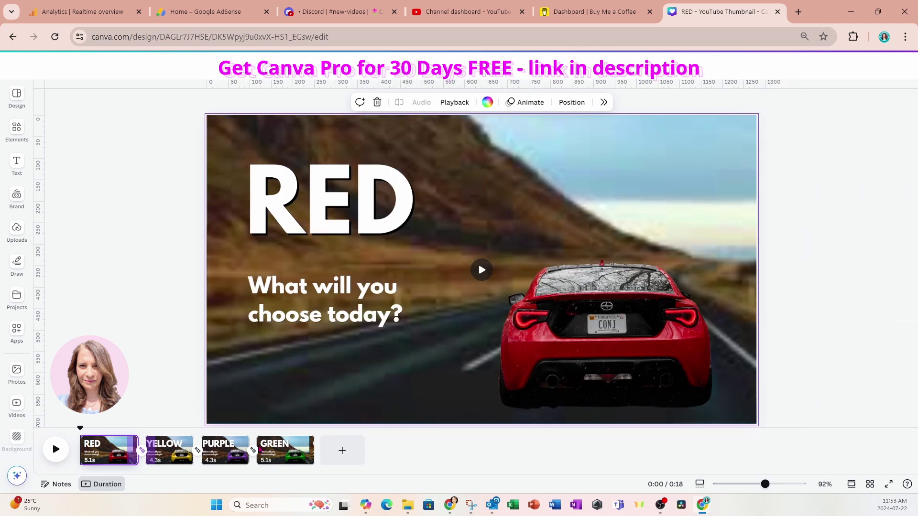
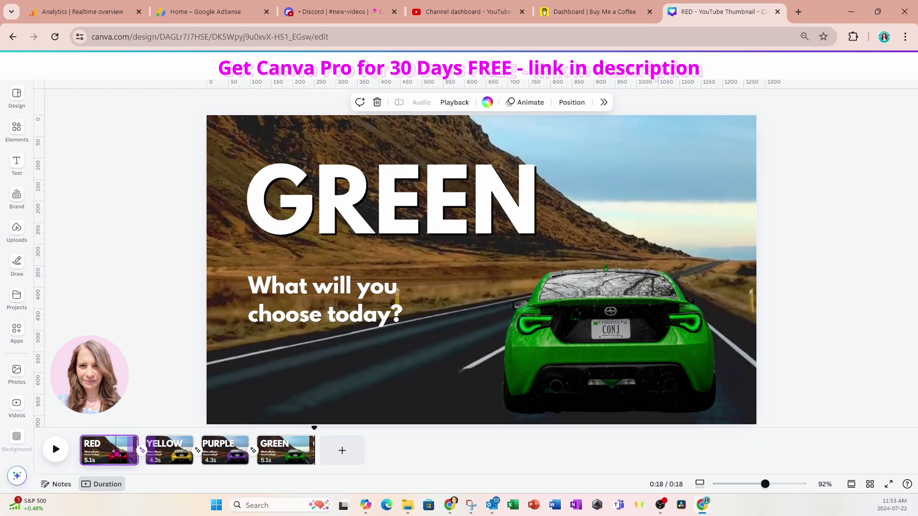
# Show the timing of the RED title and trim its end to the end of the RED page.
pyautogui.click(110, 448)
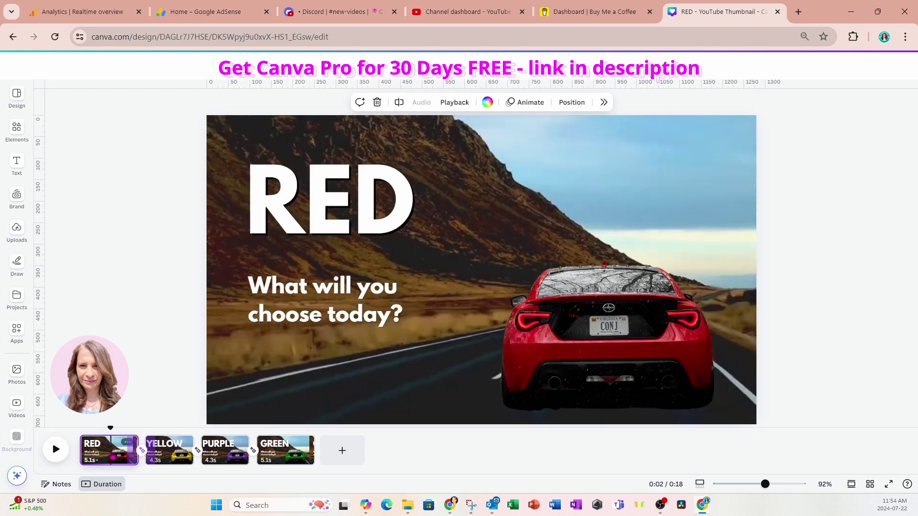
pyautogui.click(283, 227)
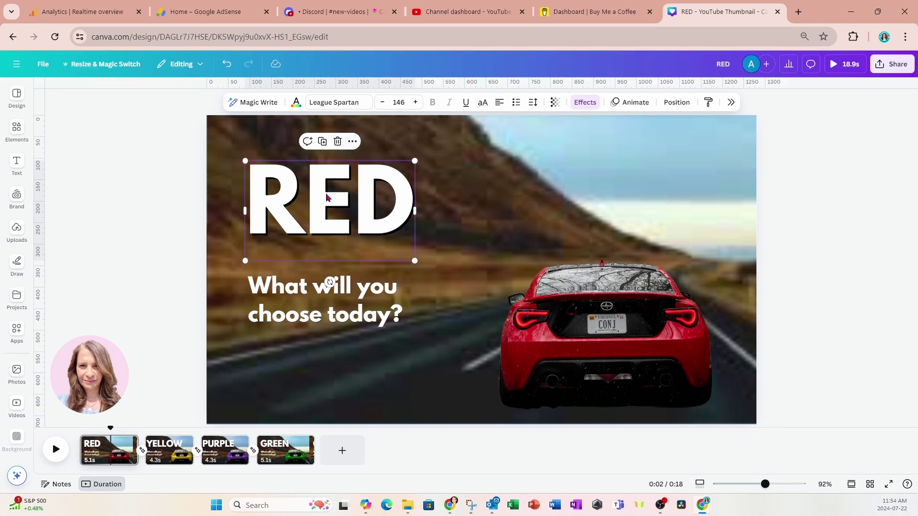
pyautogui.click(352, 142)
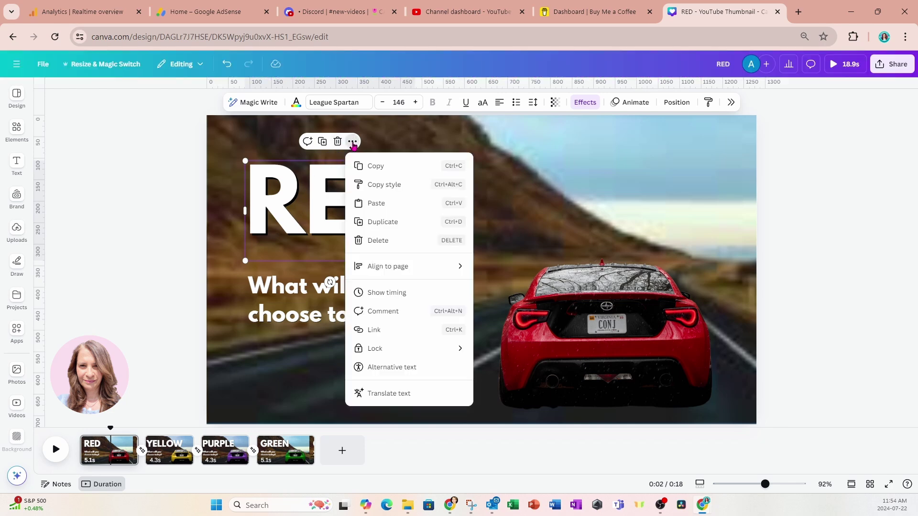
pyautogui.click(375, 295)
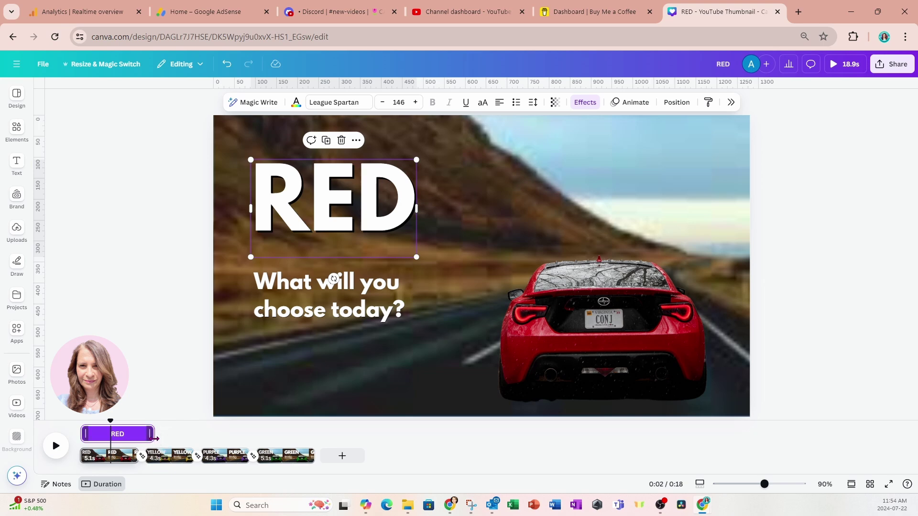
pyautogui.moveTo(156, 438); pyautogui.dragTo(144, 439)
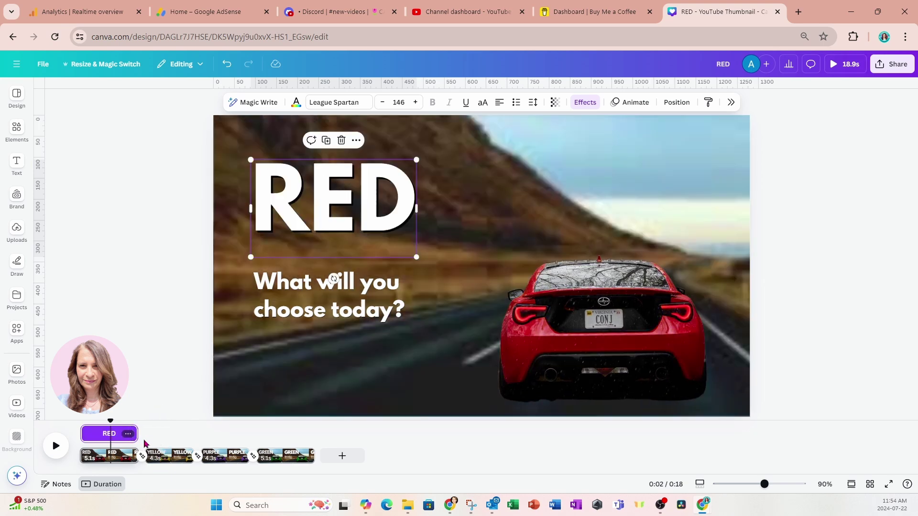
# Trim both ends of the YELLOW title's timing to match the start and end of the YELLOW page.
pyautogui.click(165, 460)
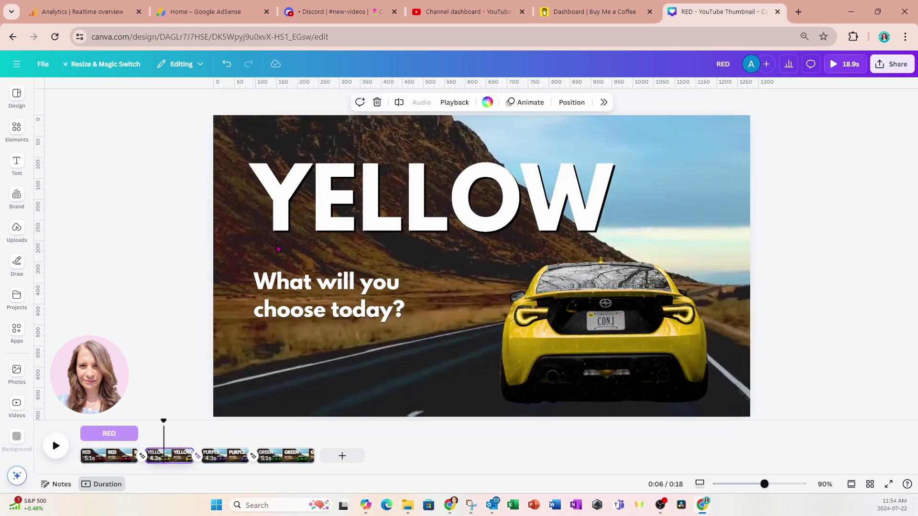
pyautogui.click(296, 215)
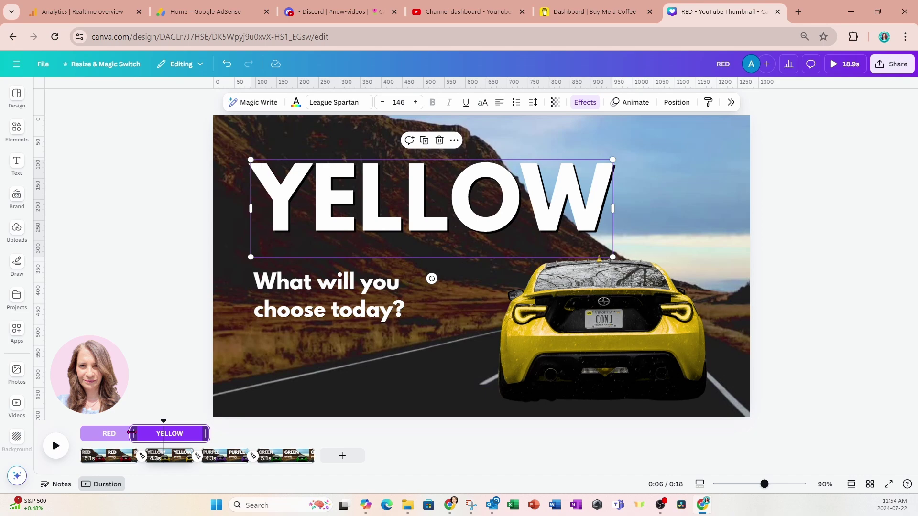
pyautogui.moveTo(131, 433); pyautogui.dragTo(146, 434)
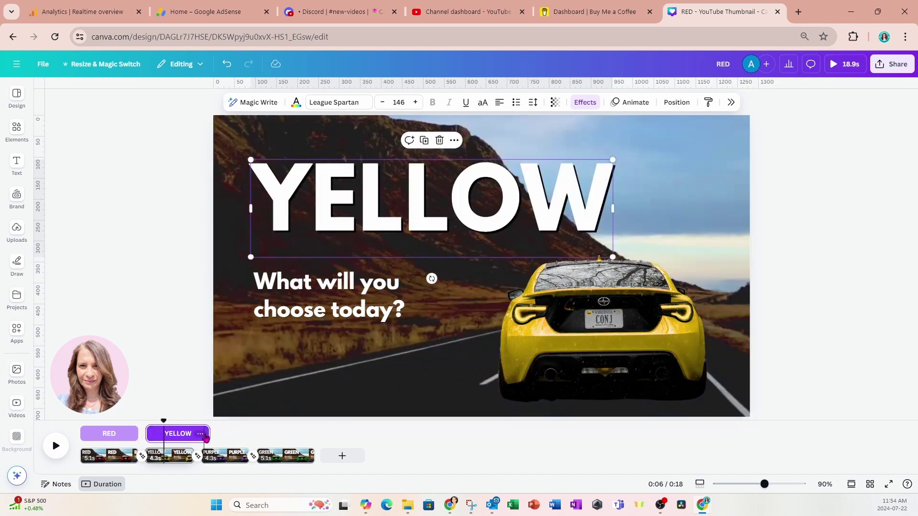
pyautogui.moveTo(205, 438); pyautogui.dragTo(199, 440)
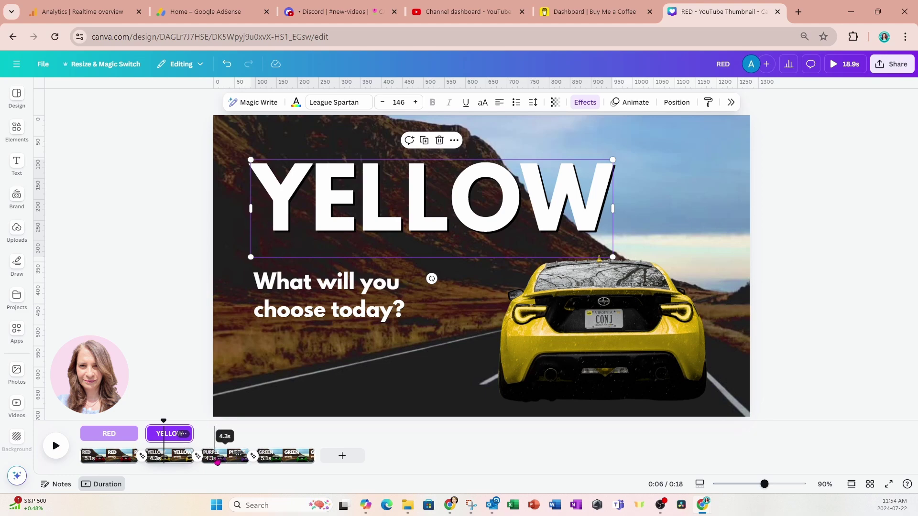
# Trim both ends of the PURPLE title's timing to match the start and end of the PURPLE page.
pyautogui.click(217, 456)
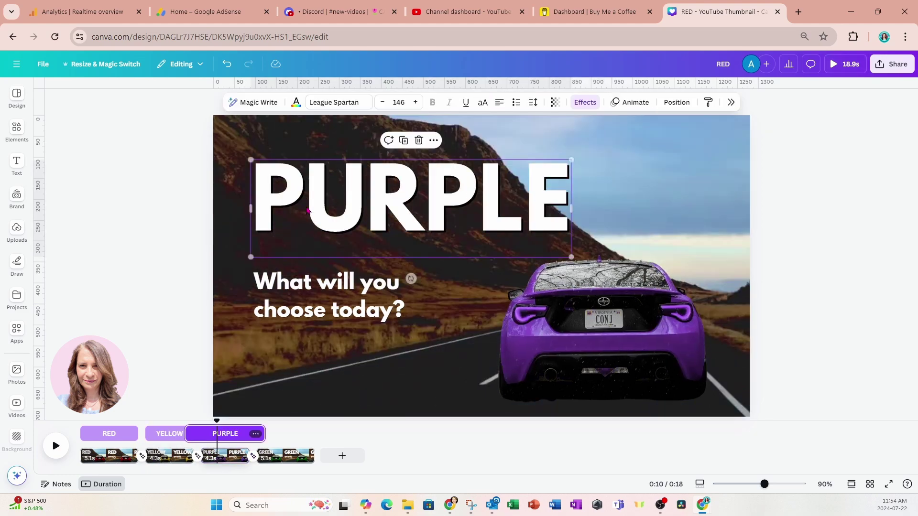
pyautogui.moveTo(186, 434); pyautogui.dragTo(202, 433)
pyautogui.moveTo(263, 436); pyautogui.dragTo(252, 436)
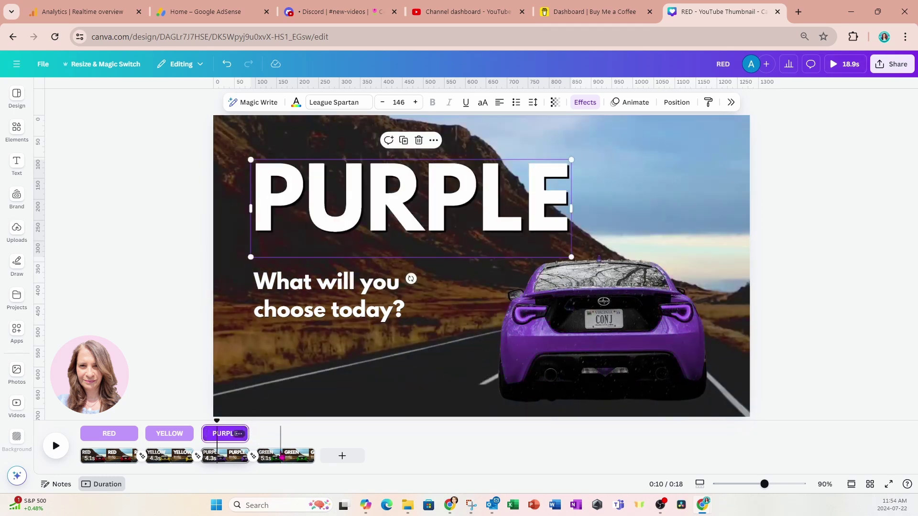
# Trim the start of the GREEN title's timing to the beginning of the GREEN page.
pyautogui.click(282, 457)
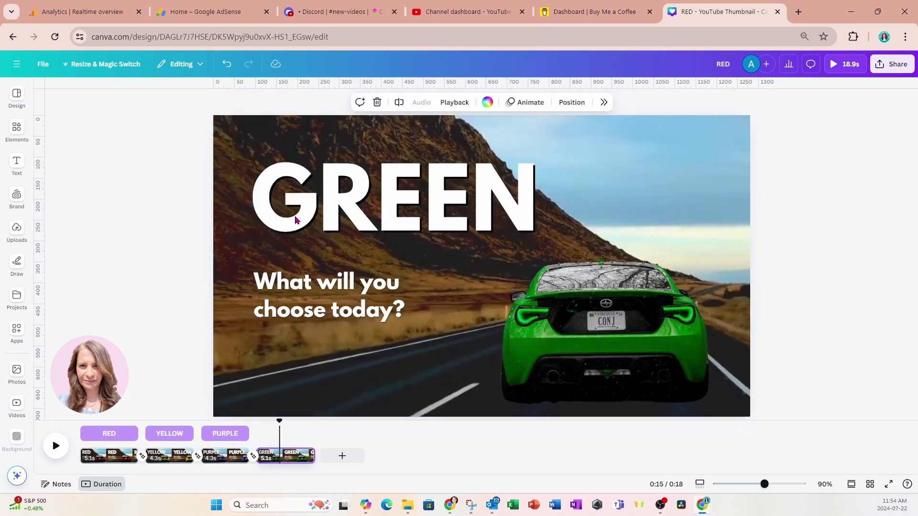
pyautogui.click(277, 238)
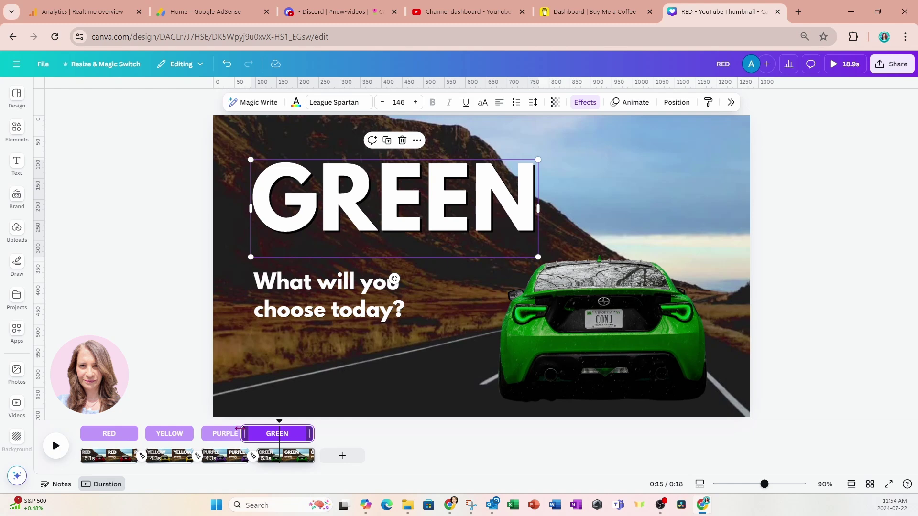
pyautogui.moveTo(241, 430); pyautogui.dragTo(253, 433)
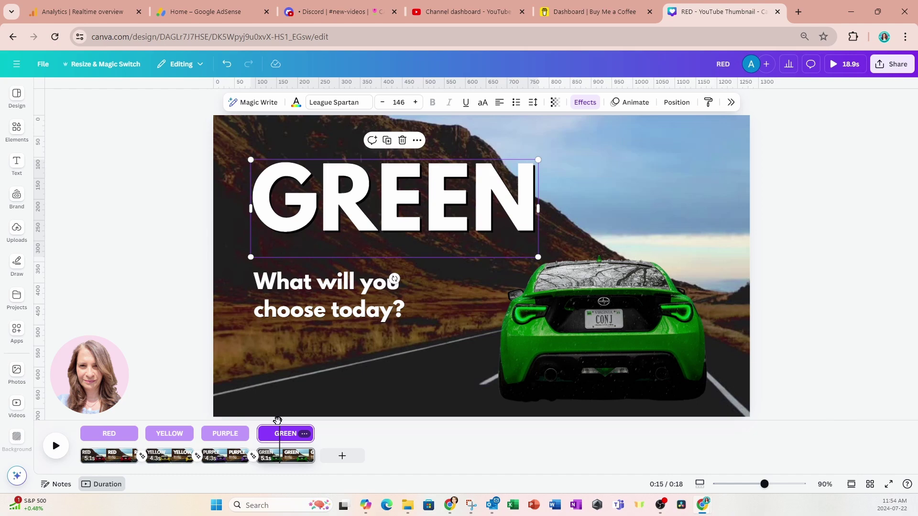
# Play the whole design from the beginning to preview the title timings and transitions.
pyautogui.moveTo(277, 422); pyautogui.dragTo(80, 420)
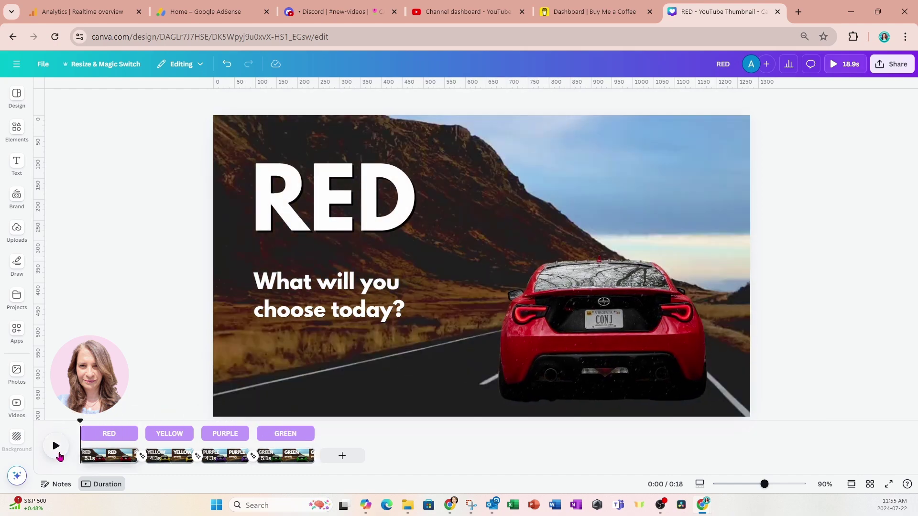
pyautogui.click(56, 449)
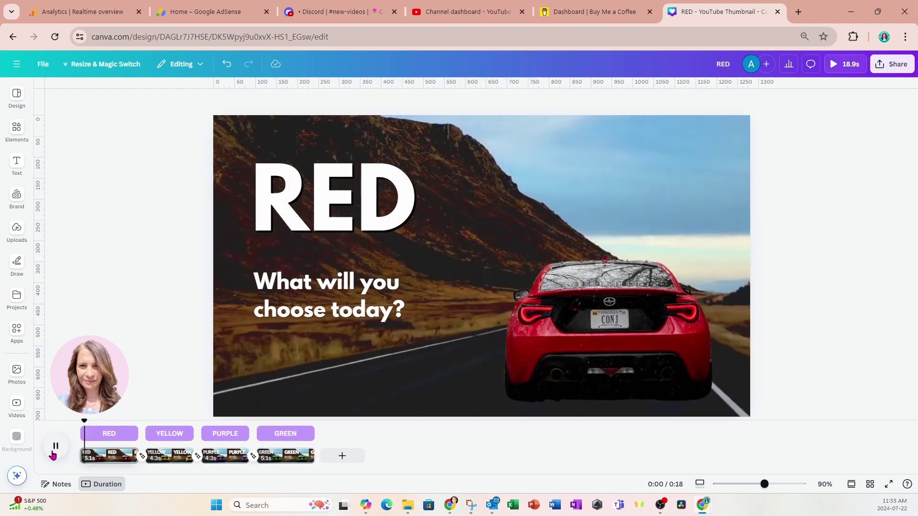